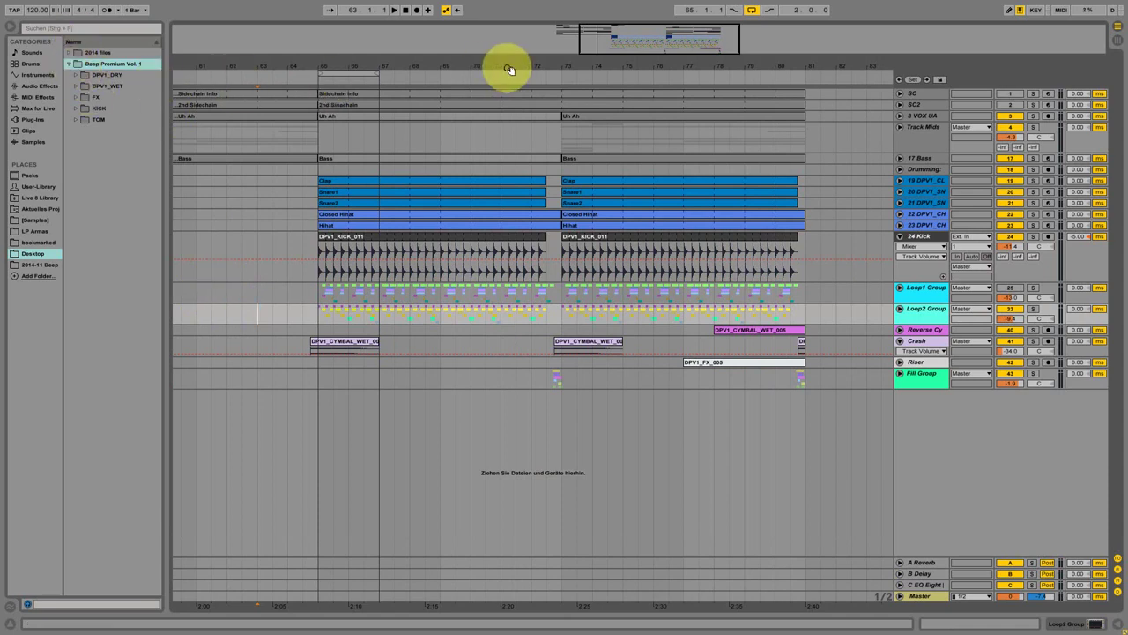
Place the insert marker at bar 65 on the 24 Kick track and zoom the arrangement in to bars 65 to 67
left_click(558, 75)
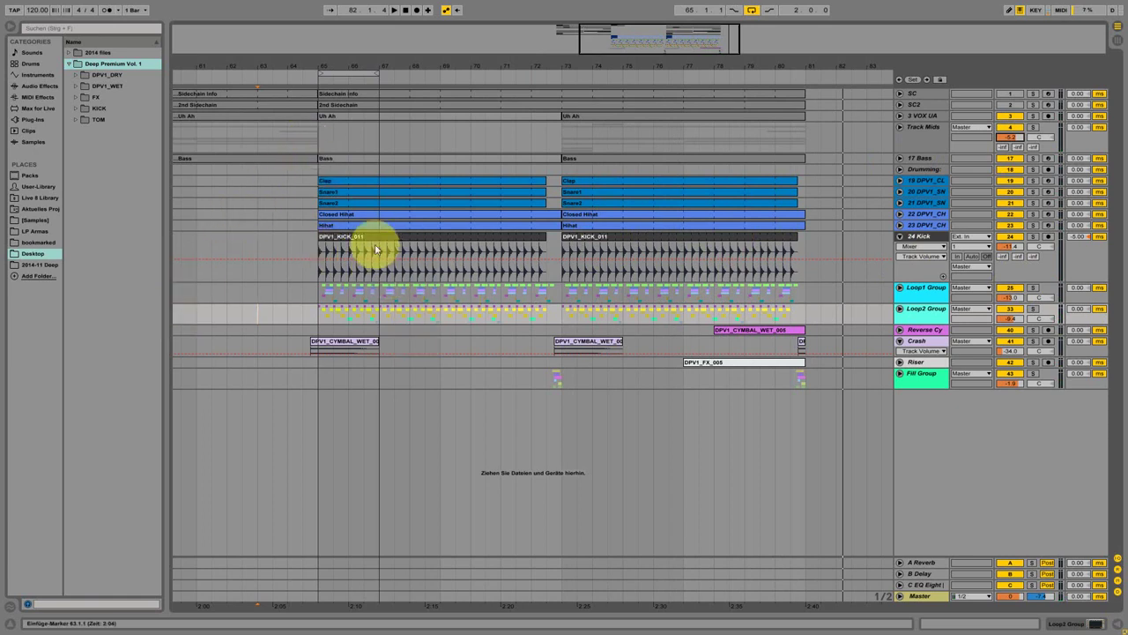
left_click(323, 232)
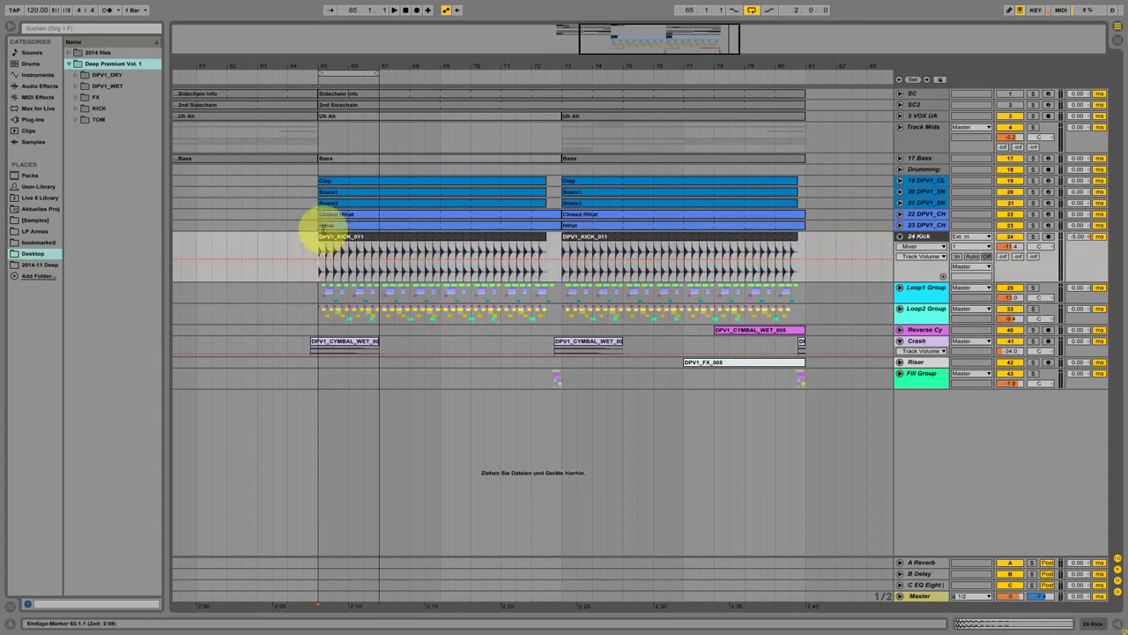
left_click_drag(327, 70, 315, 68)
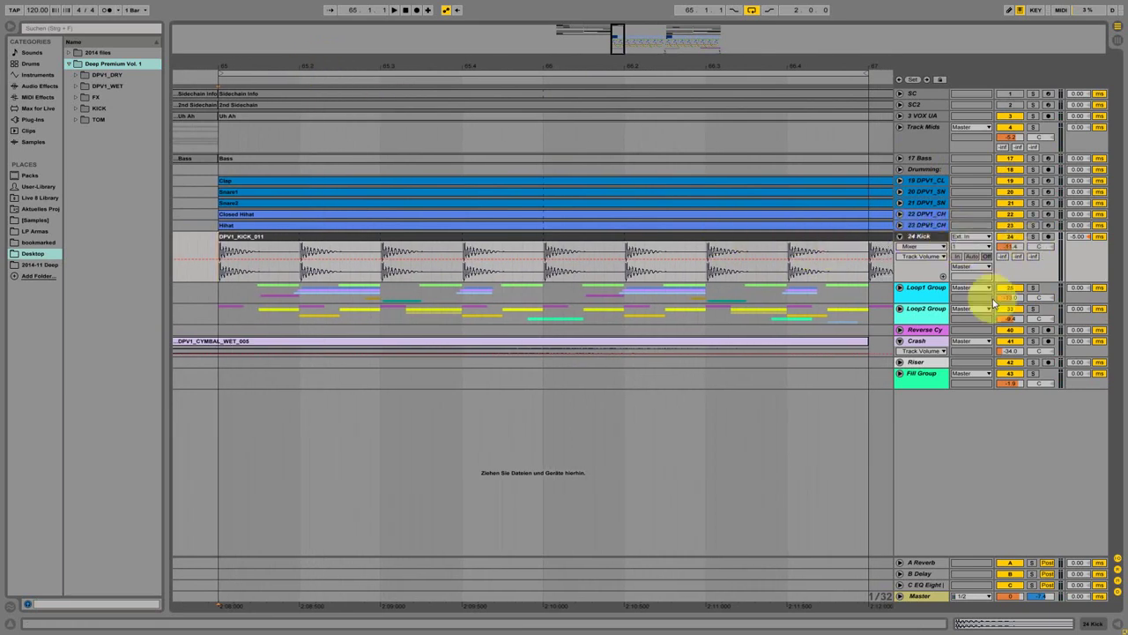
Mute the Loop1 Group and Loop2 Group and play the remaining beat from bar 65
left_click(928, 293)
left_click(929, 313)
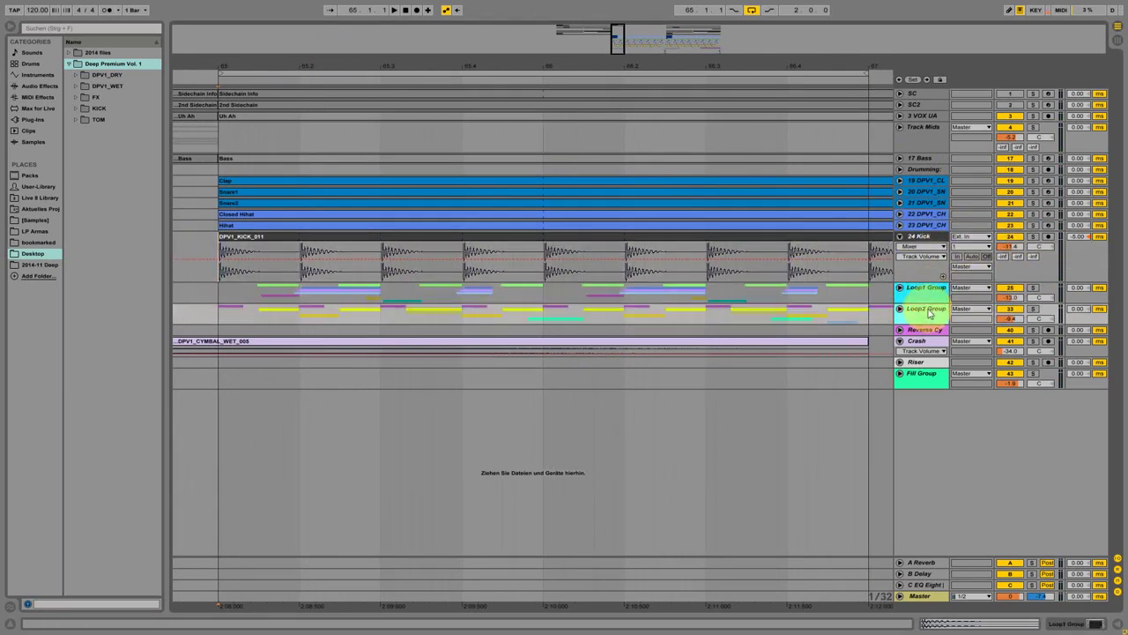
left_click(925, 294)
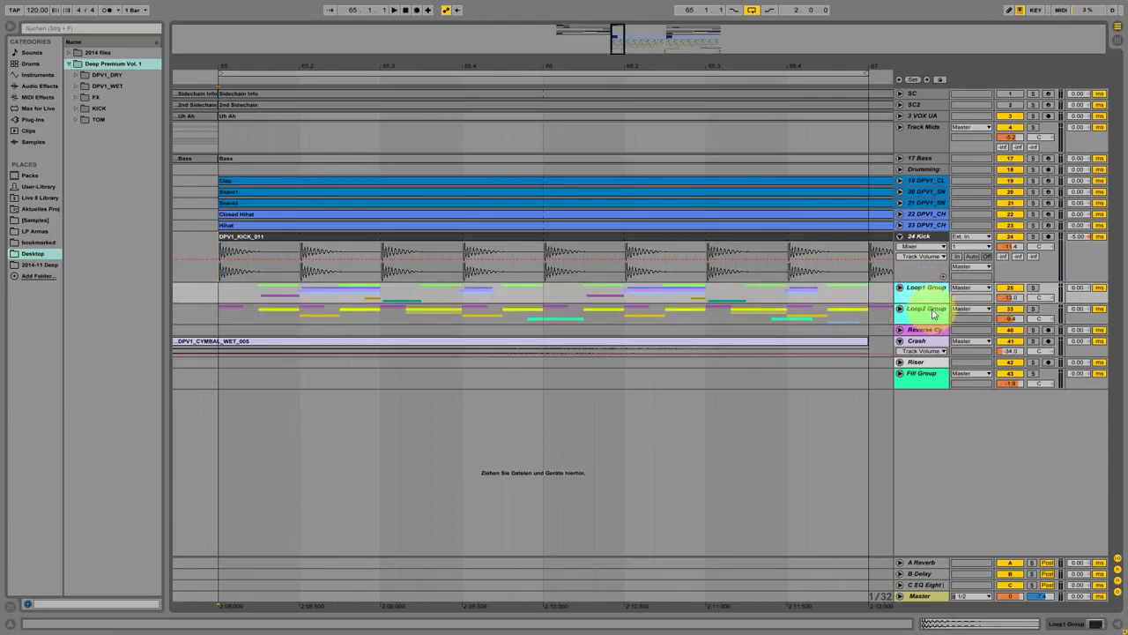
left_click(933, 313)
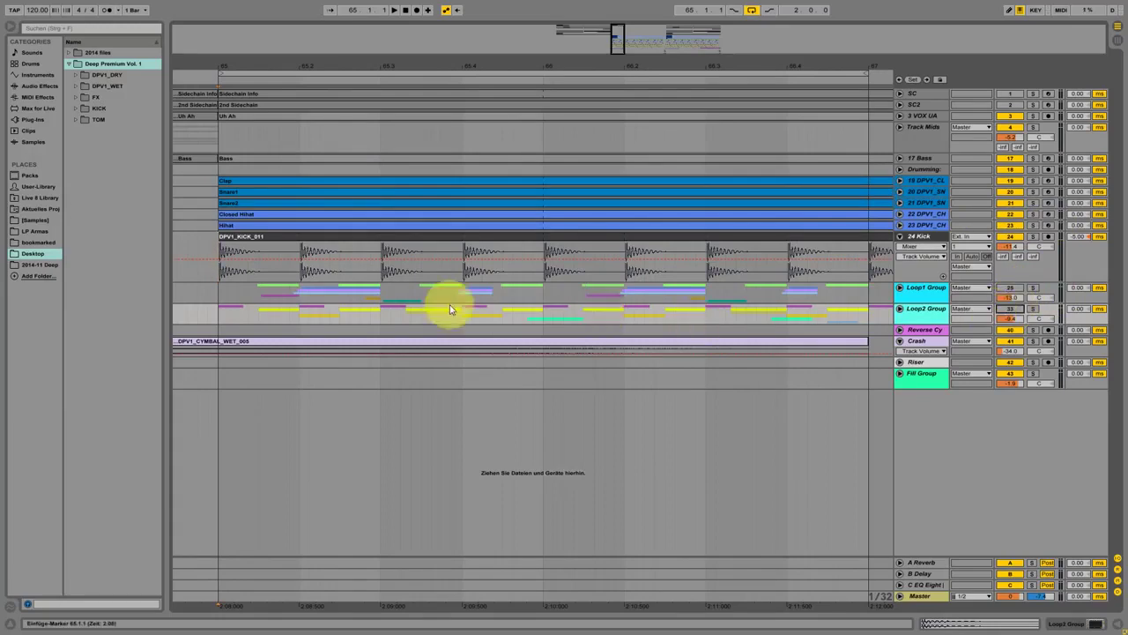
left_click(223, 296)
key("space")
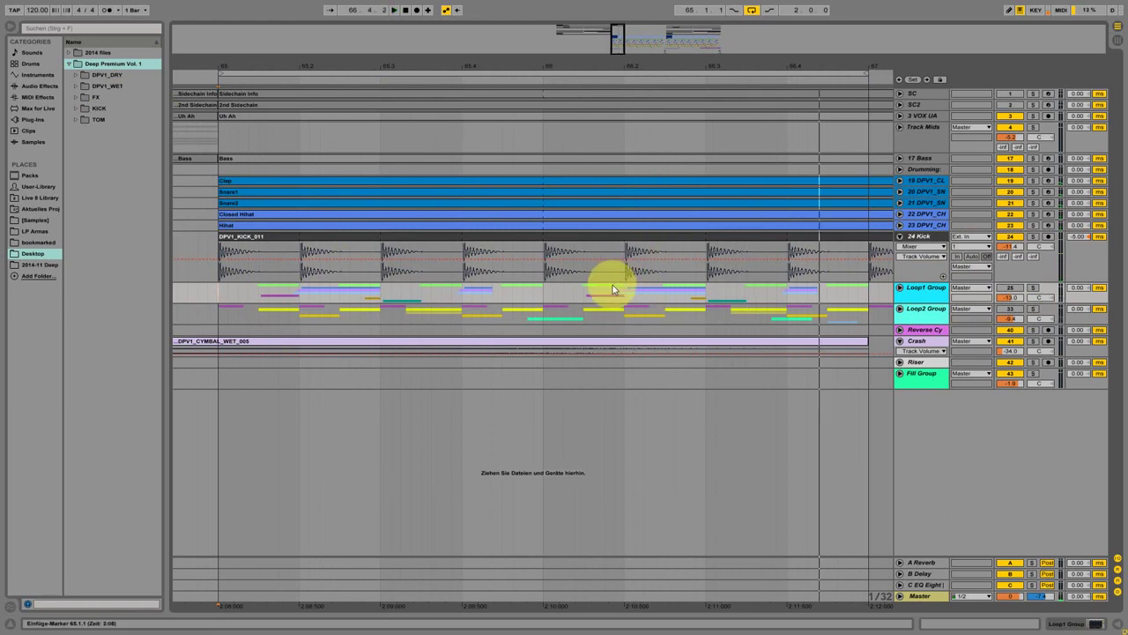
Unfold the Loop1 Group, reactivate it and play it with the beat from bar 65
left_click(900, 290)
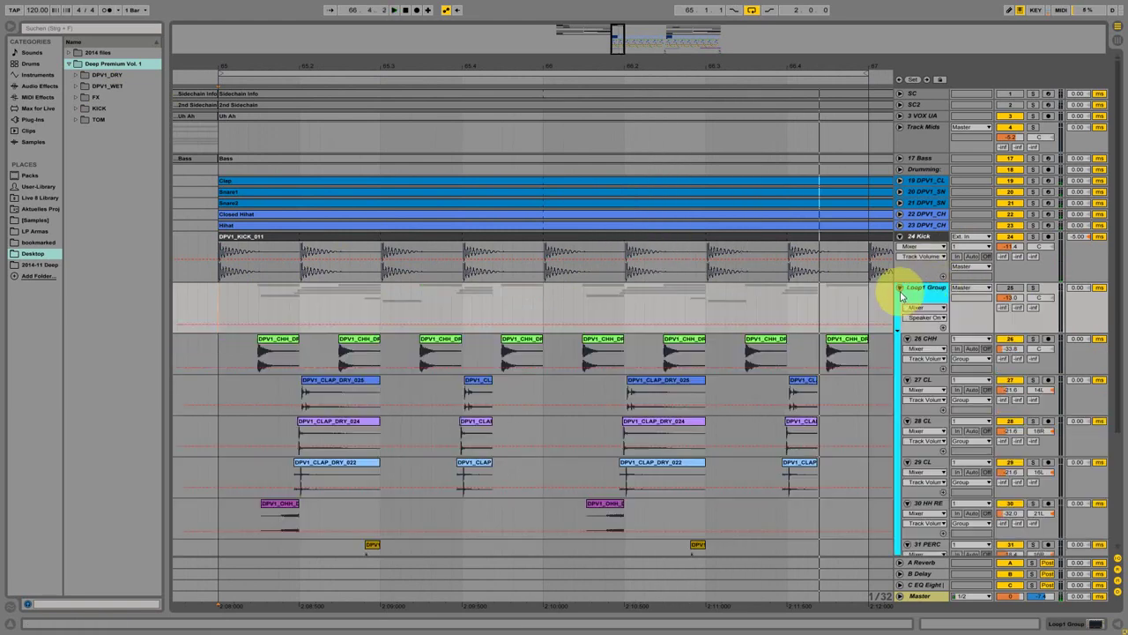
scroll(901, 296, "down", 5)
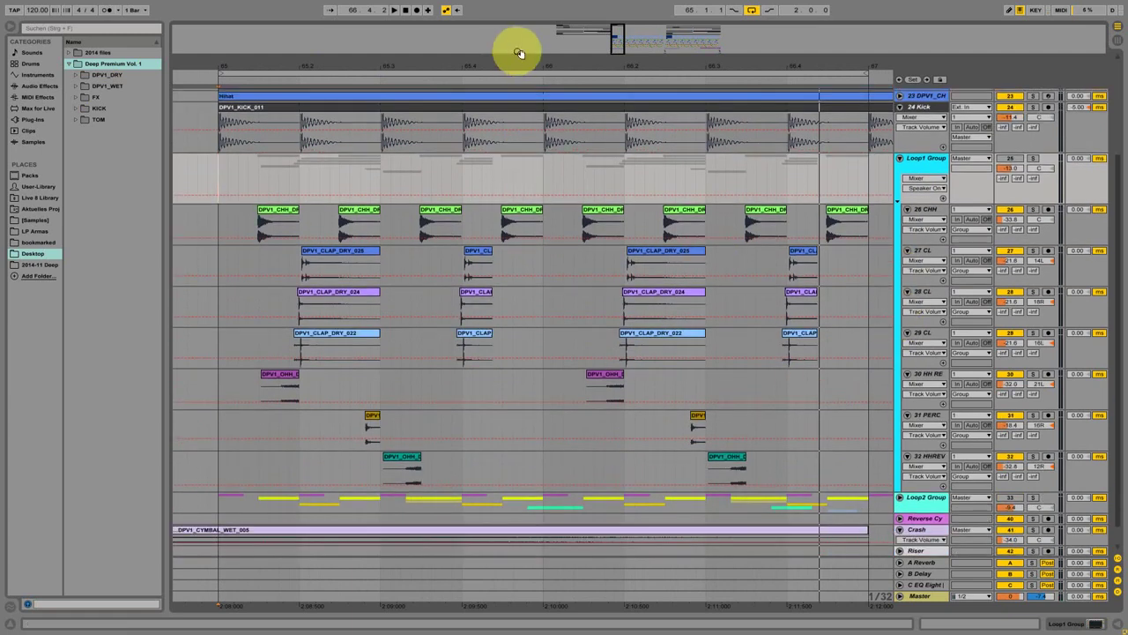
left_click_drag(515, 61, 511, 59)
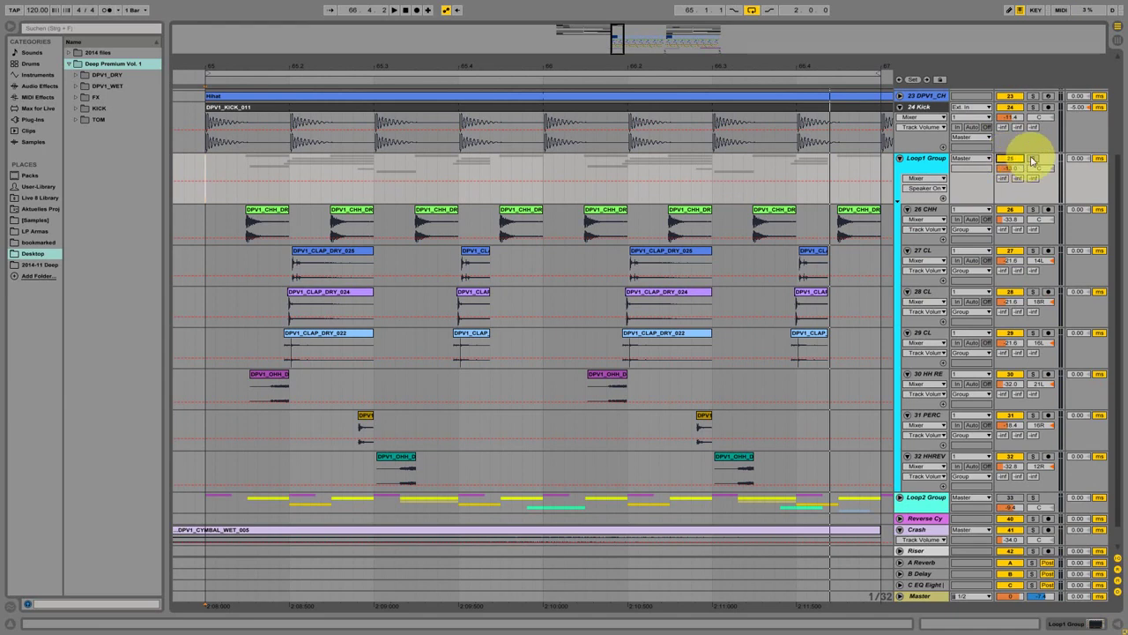
left_click(207, 227)
key("space")
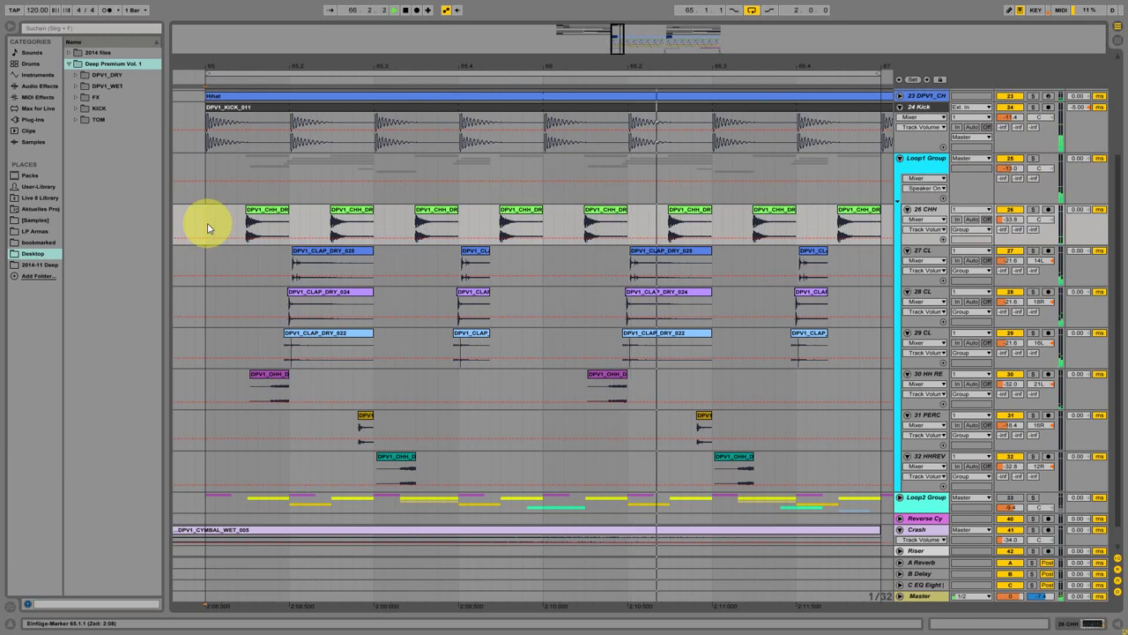
key("space")
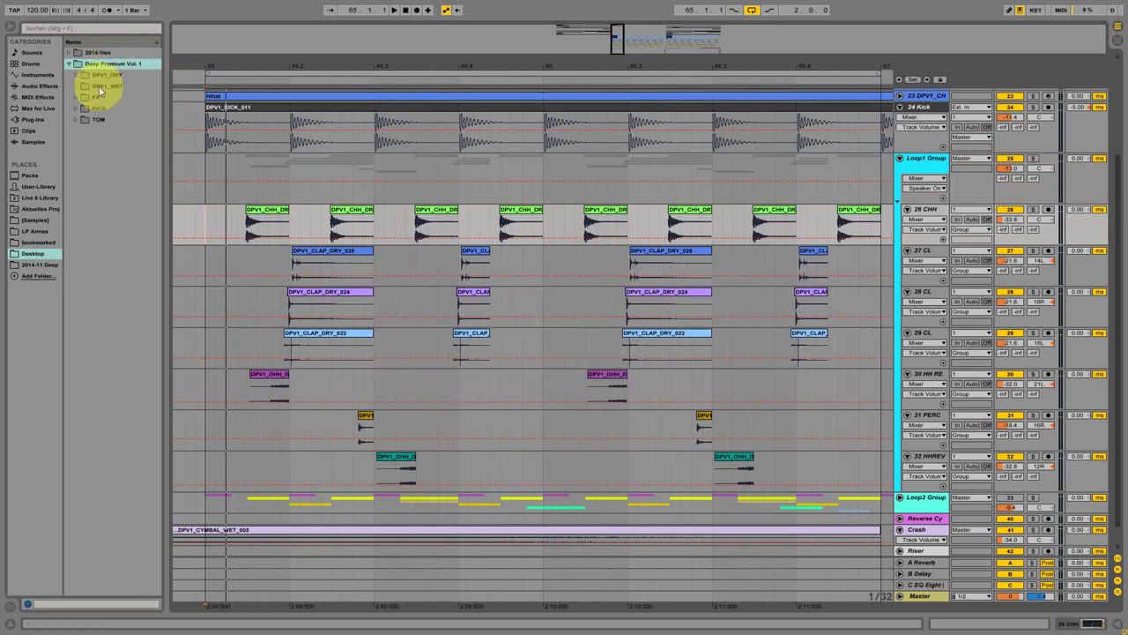
Look through the DPV1_DRY, DPV1_WET and FX folders of the Deep Premium Vol. 1 sample pack
left_click(77, 75)
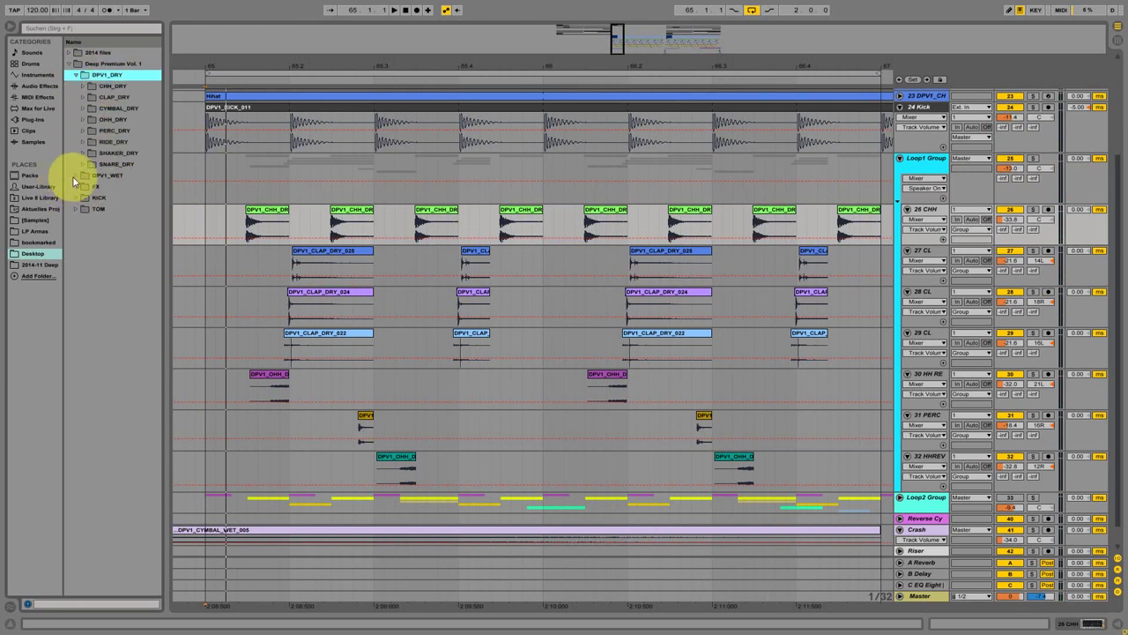
left_click(74, 178)
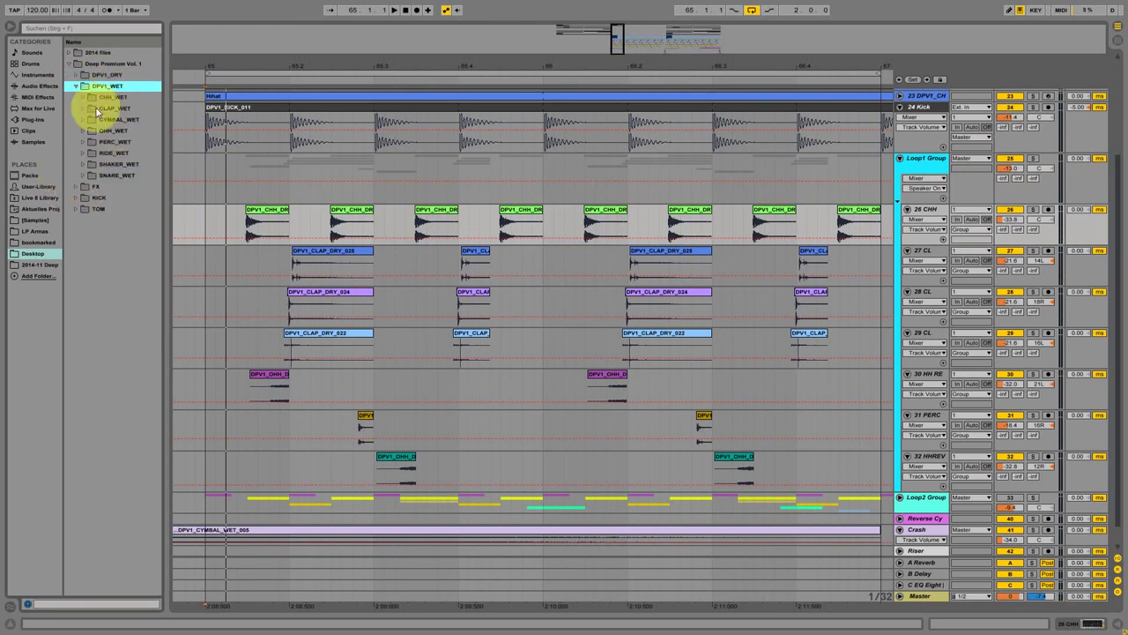
left_click(75, 187)
left_click(74, 98)
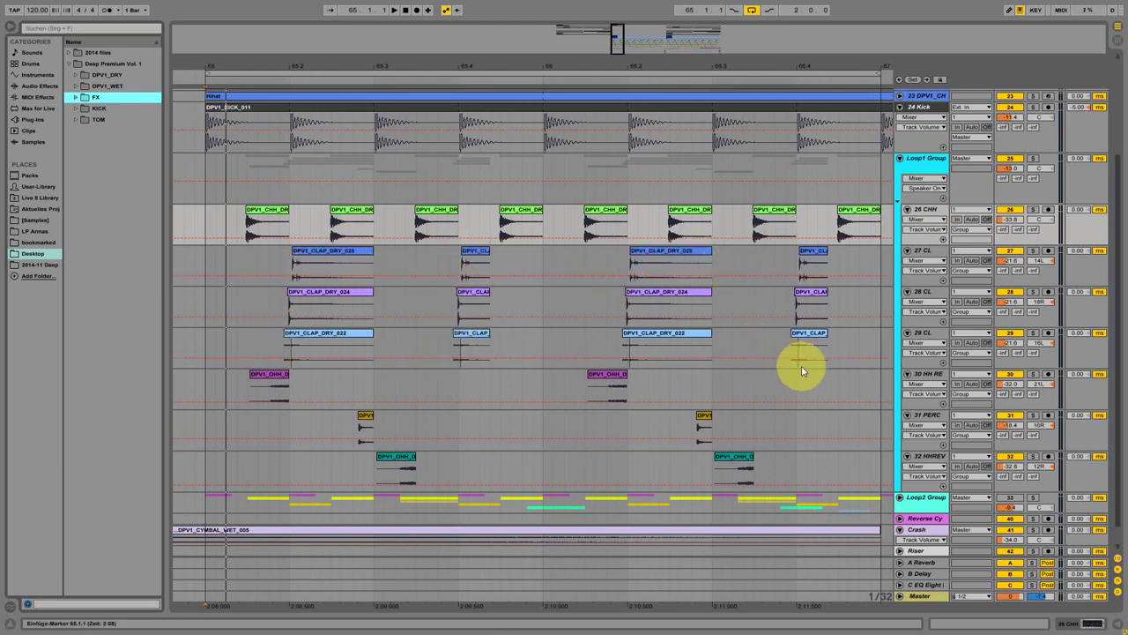
Inspect the first clip on the 30 HH RE track and the first clip on the 31 PERC track
double_click(261, 379)
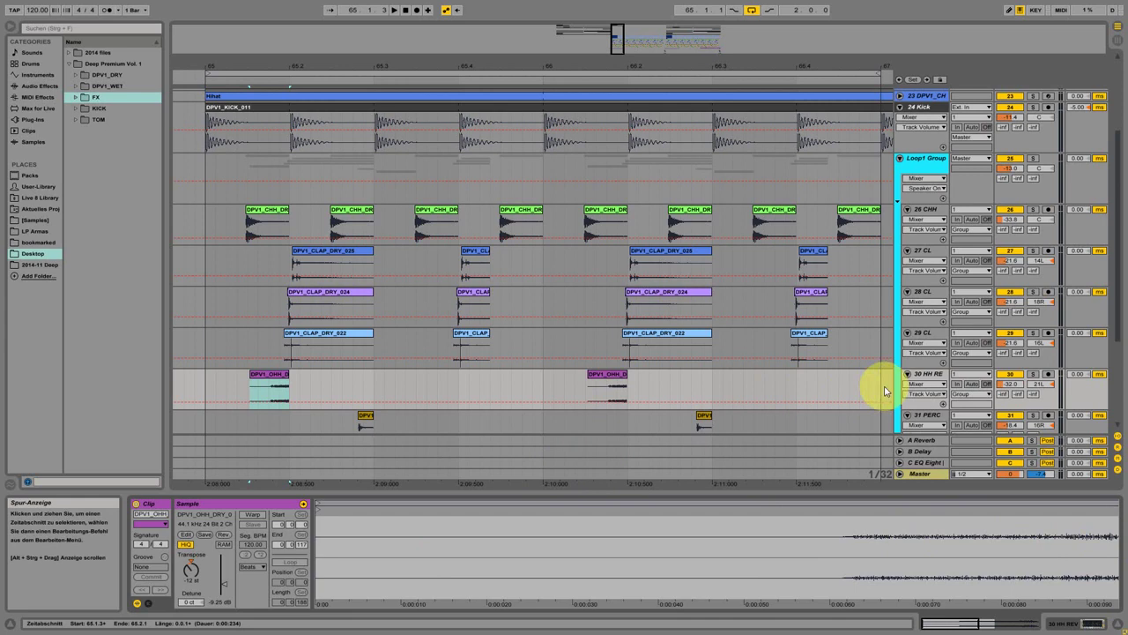
left_click(908, 375)
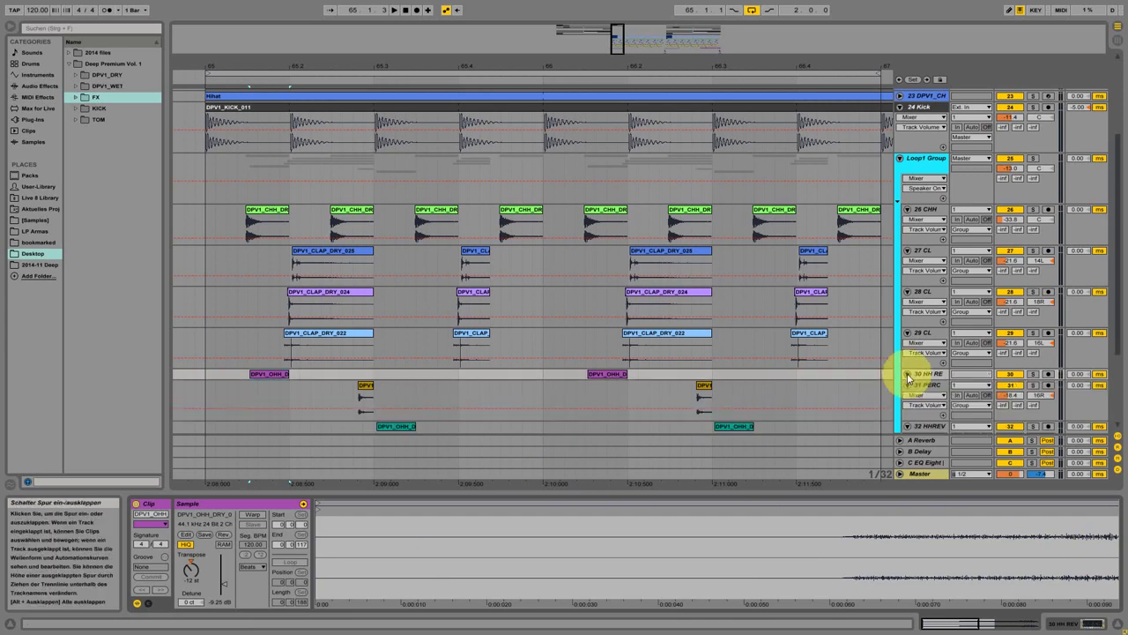
left_click(1119, 625)
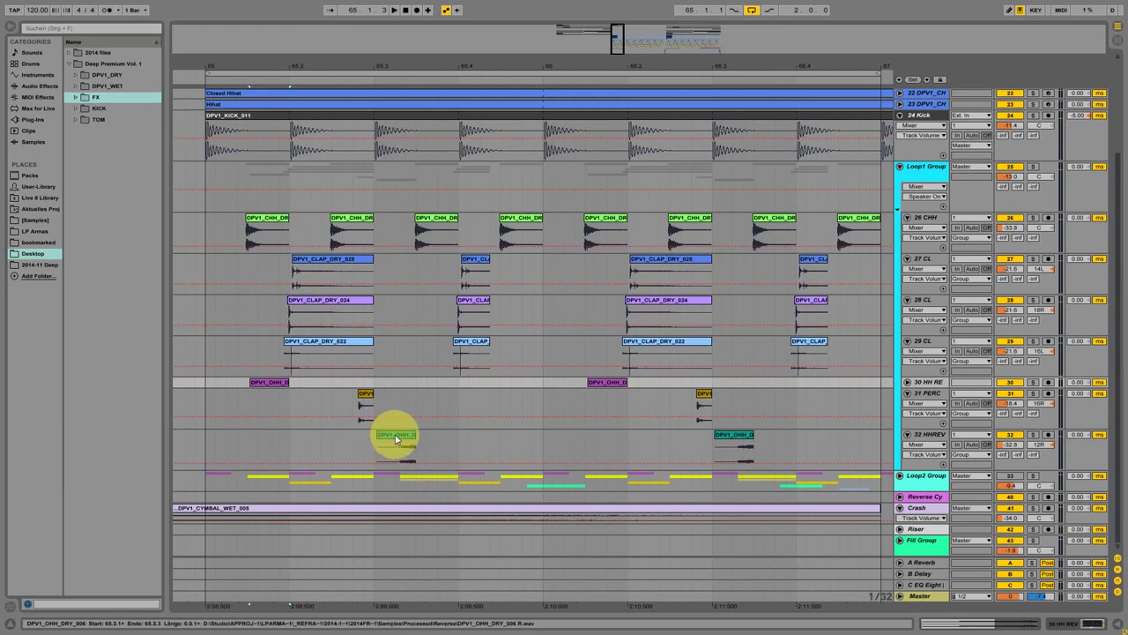
left_click(367, 396)
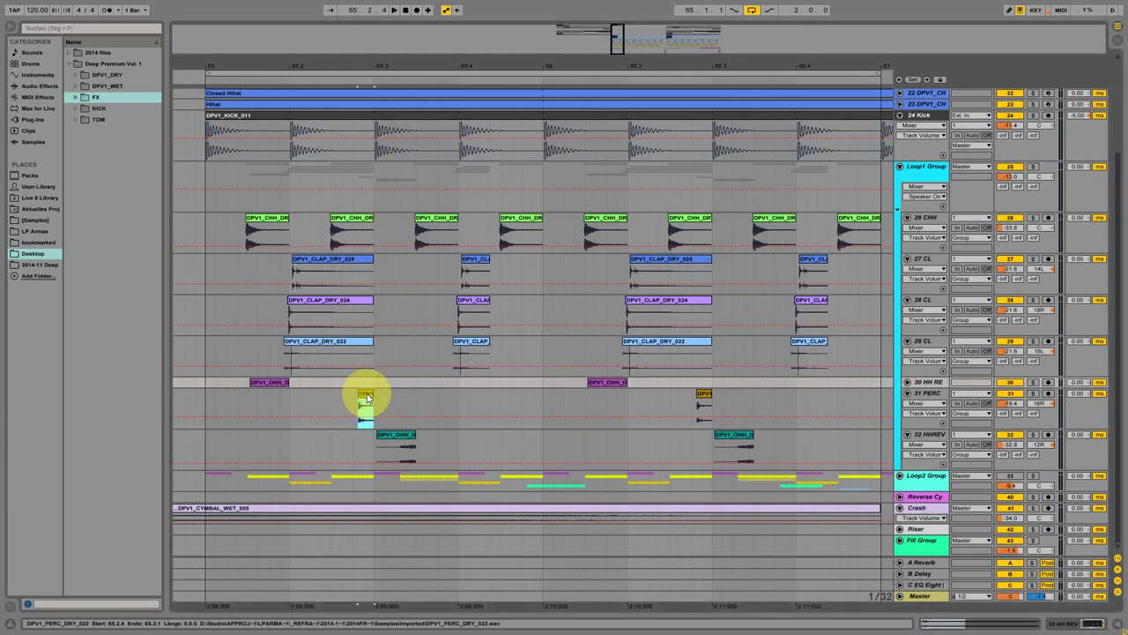
left_click(367, 398)
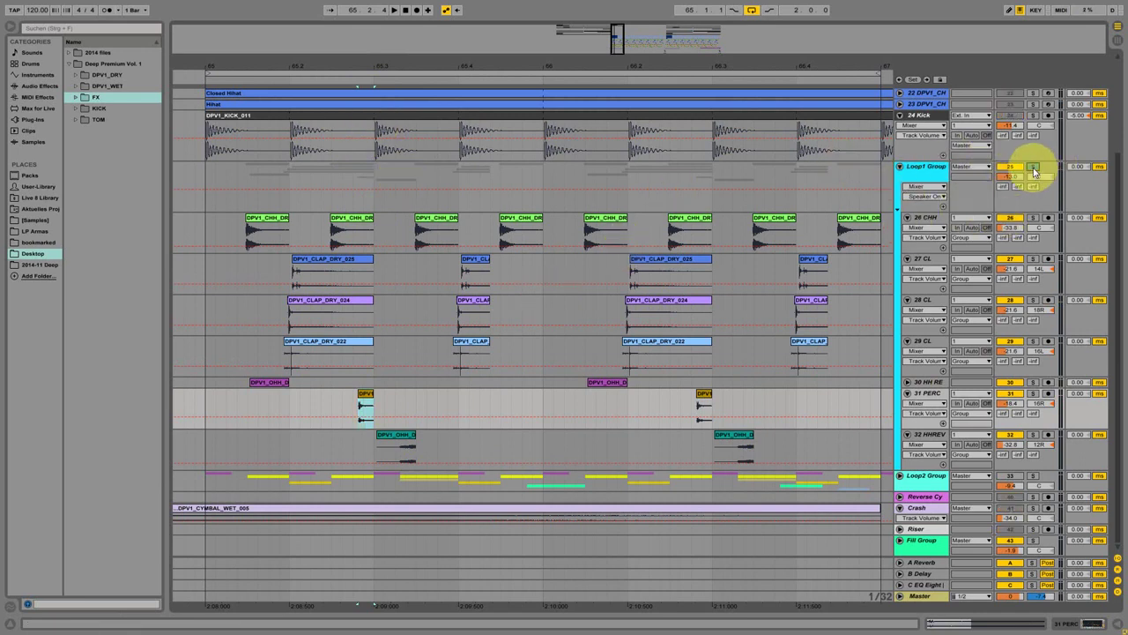
Play the Loop1 Group soloed, switch the solo to 26 CHH and add the three clap tracks 27 to 29 to it
key("space")
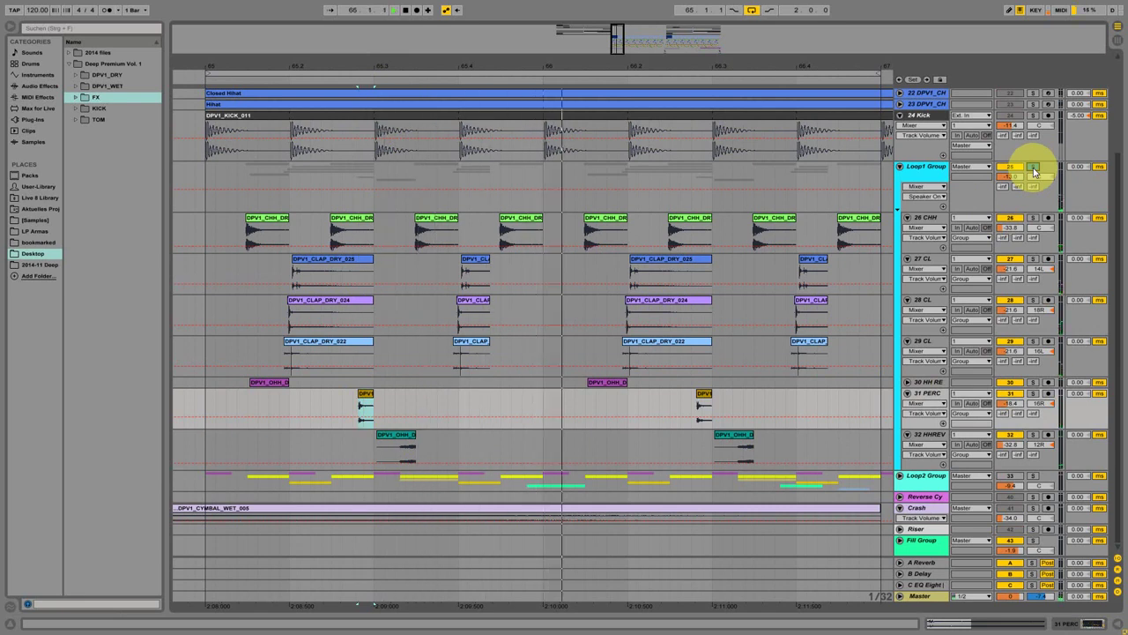
left_click(1034, 168)
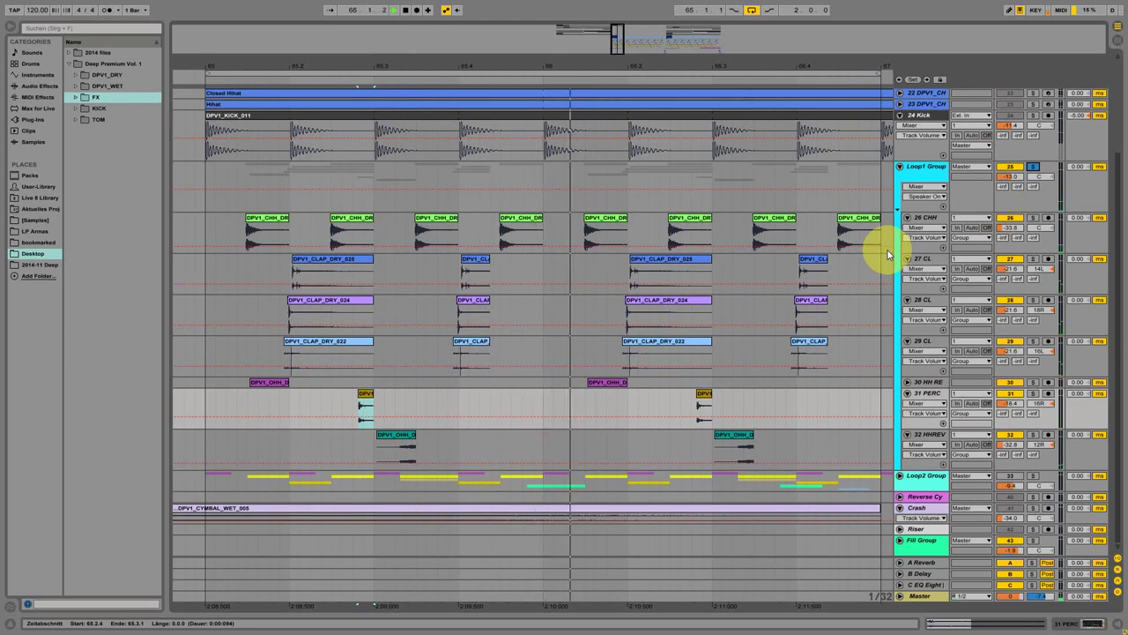
left_click(1036, 218)
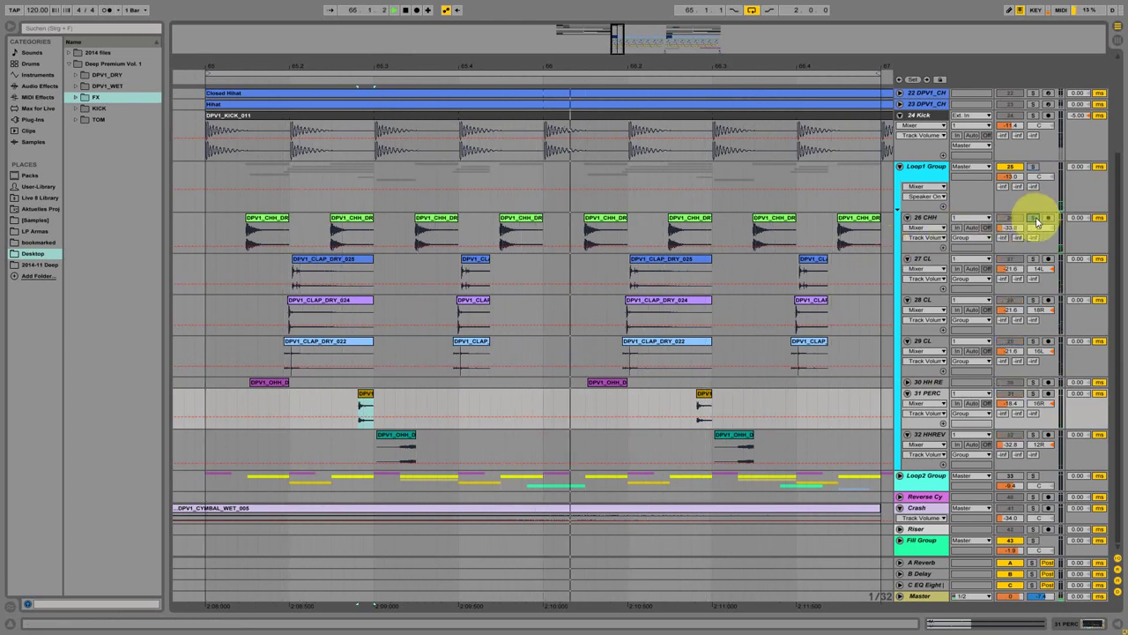
left_click(932, 217)
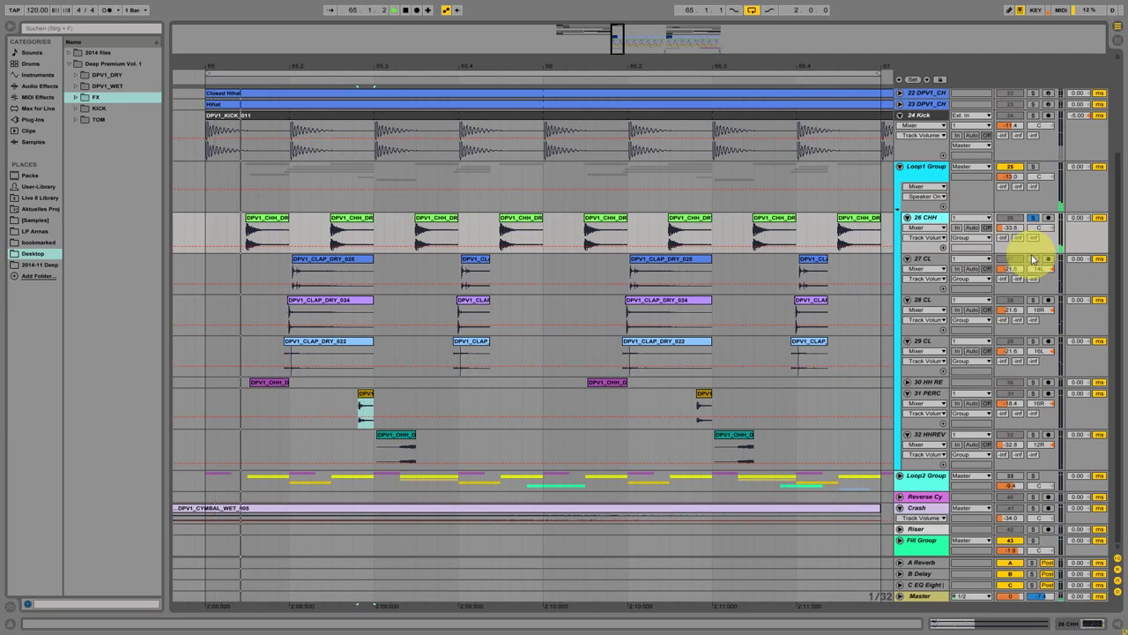
left_click(1033, 301)
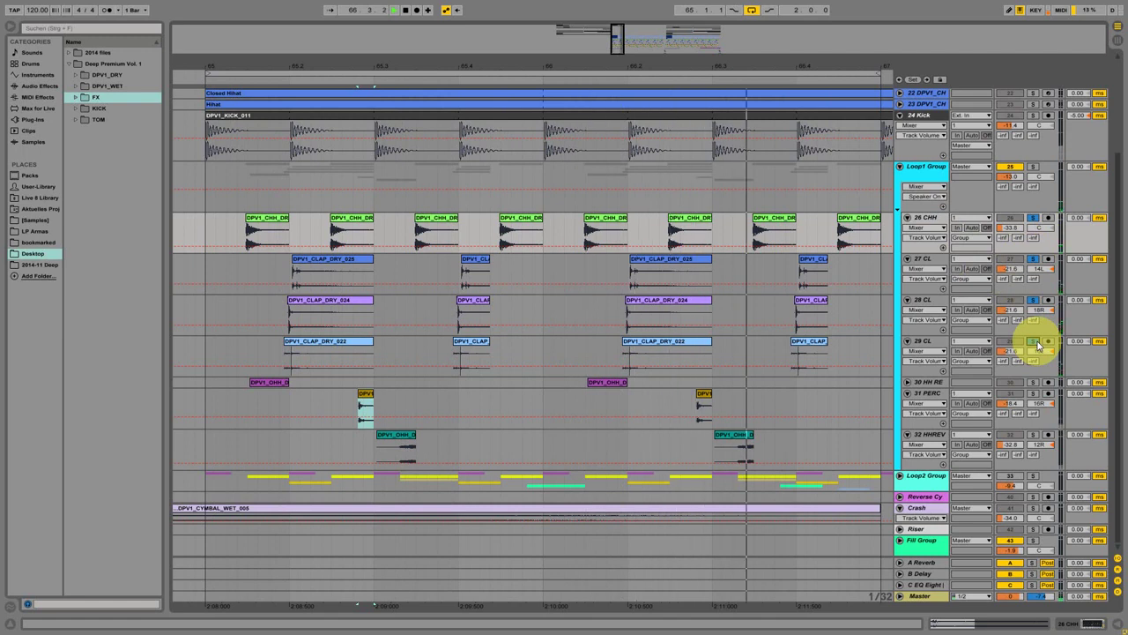
key("space")
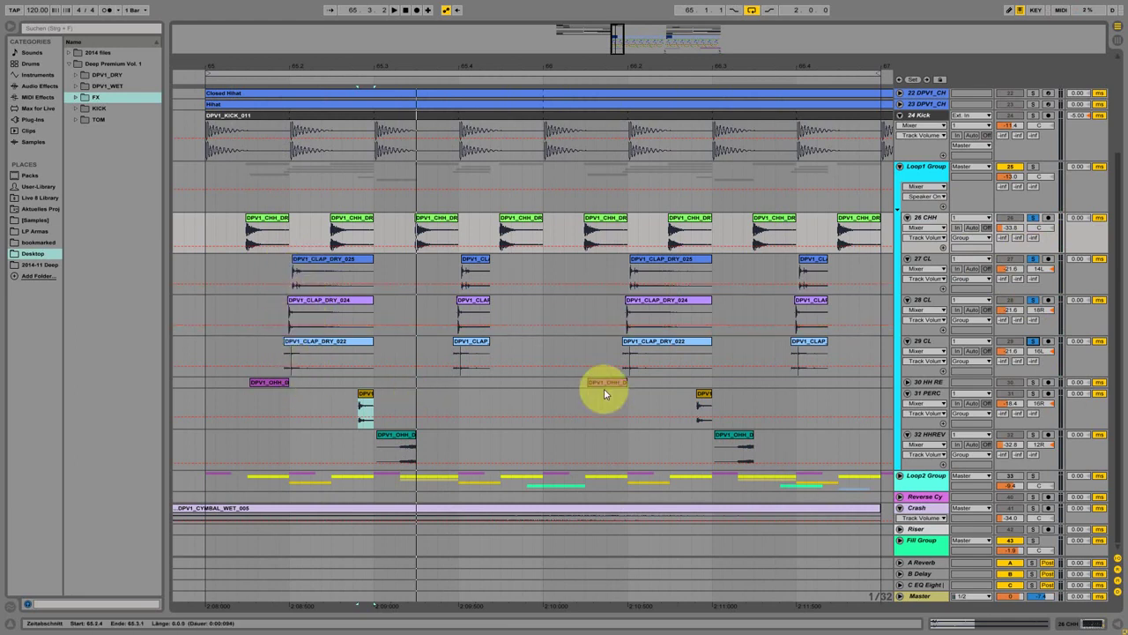
Solo only the 30 HH RE, 31 PERC and 32 HHREV tracks, play them from 65.1.2 and unfold 30 HH RE
left_click(1035, 382)
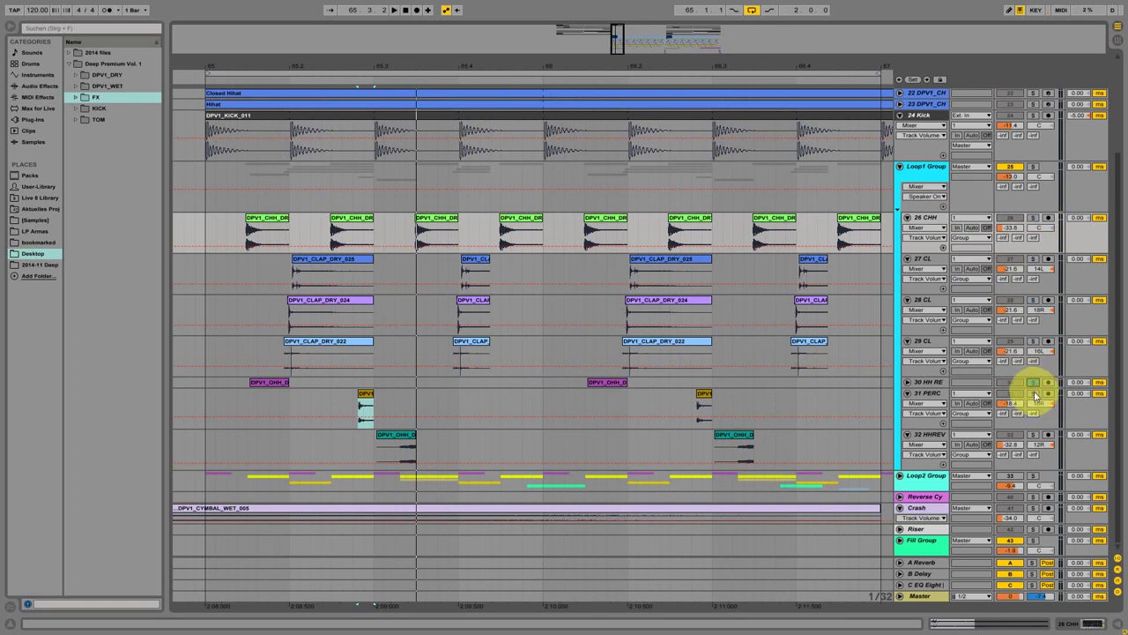
left_click(1034, 393, "ctrl")
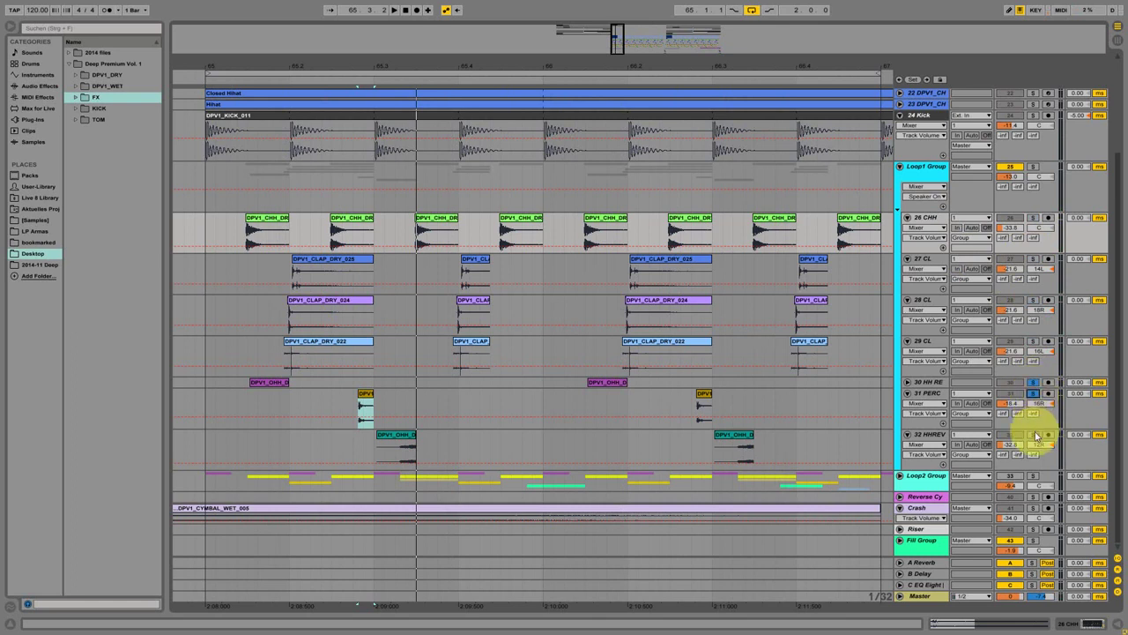
left_click(1034, 435, "ctrl")
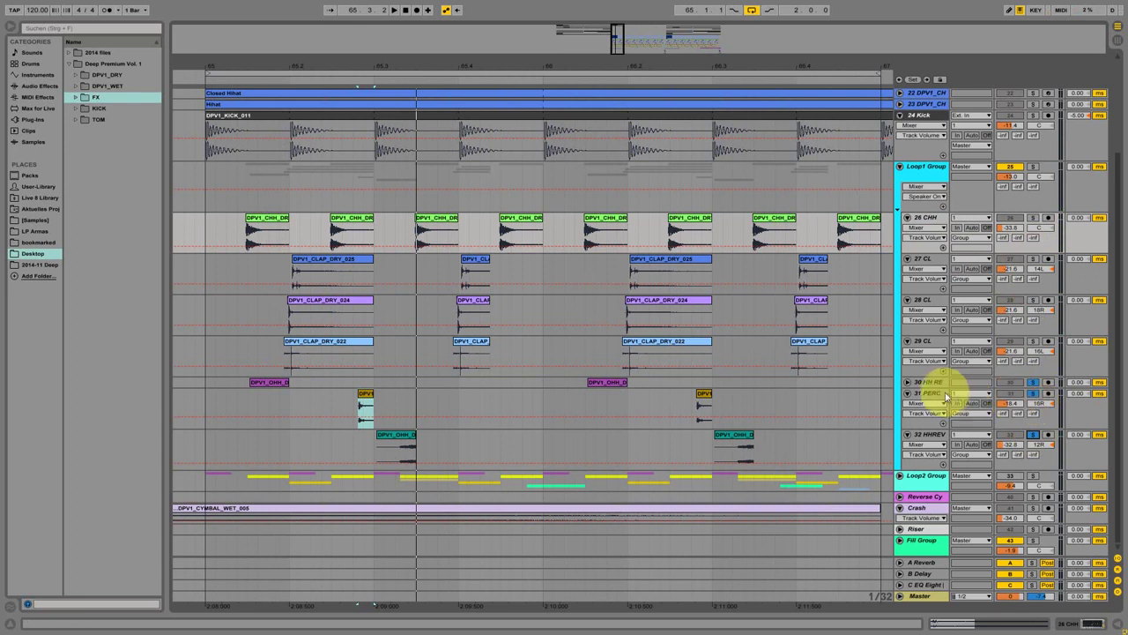
left_click(240, 403)
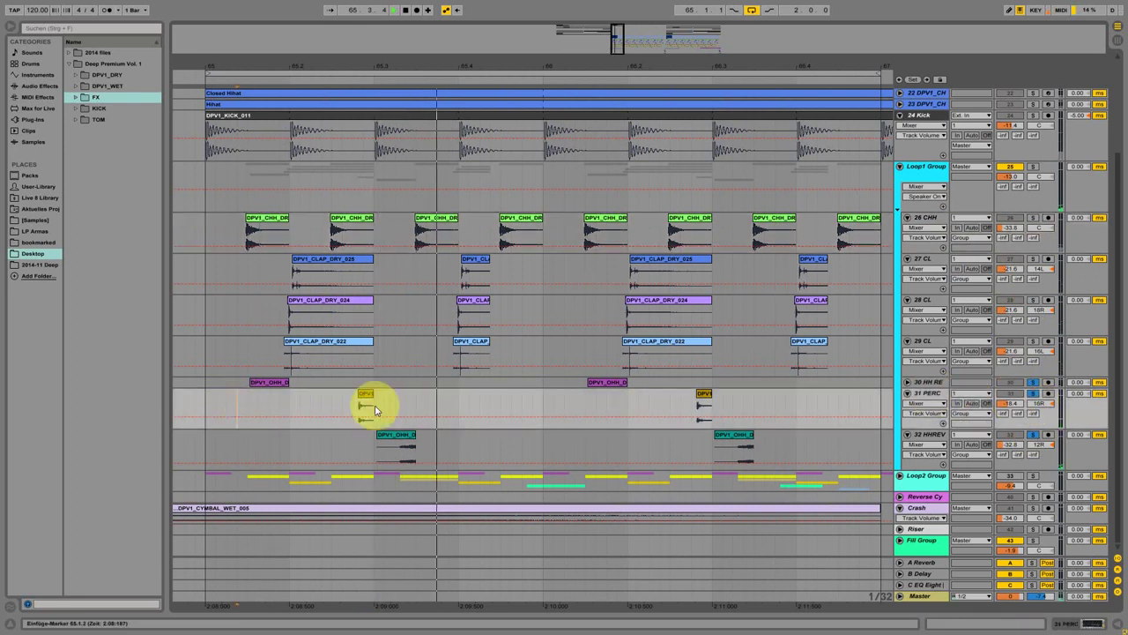
left_click(908, 382)
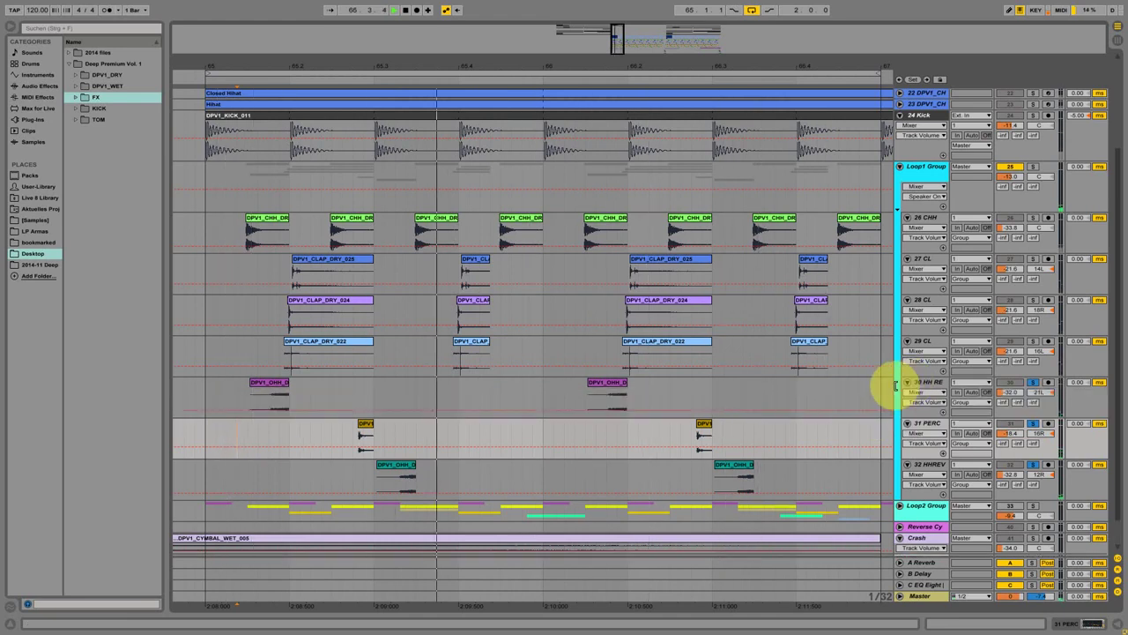
Add the 29, 28 and 27 CL, 26 CHH and 24 Kick tracks to the soloed playback, and stop it
left_click(1034, 342)
left_click(1034, 299)
left_click(1034, 260)
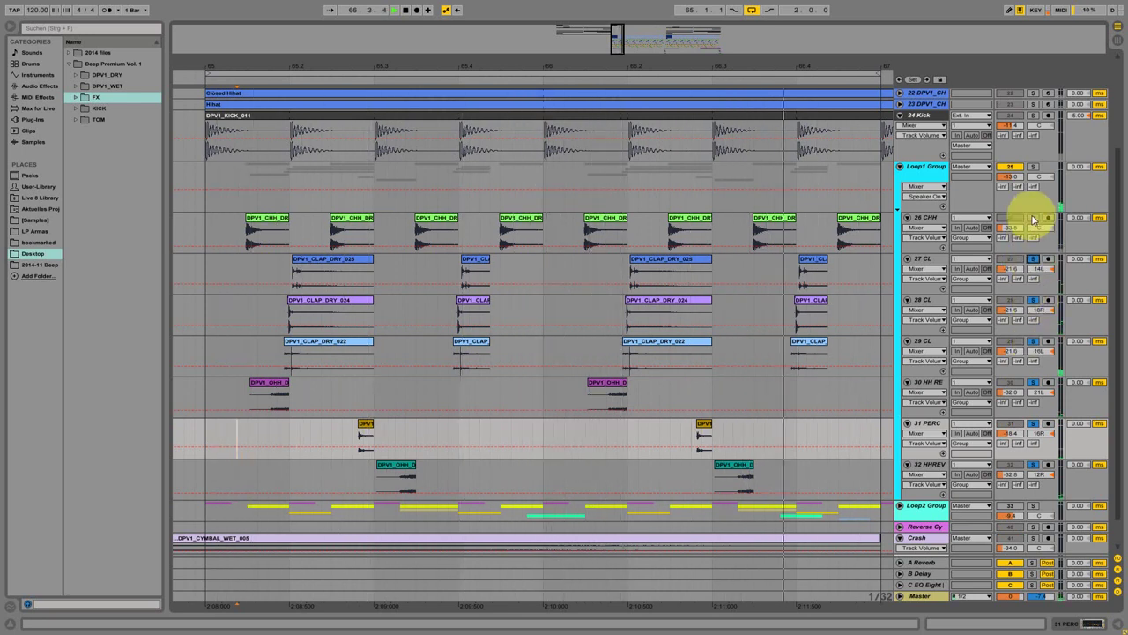
left_click(1034, 218)
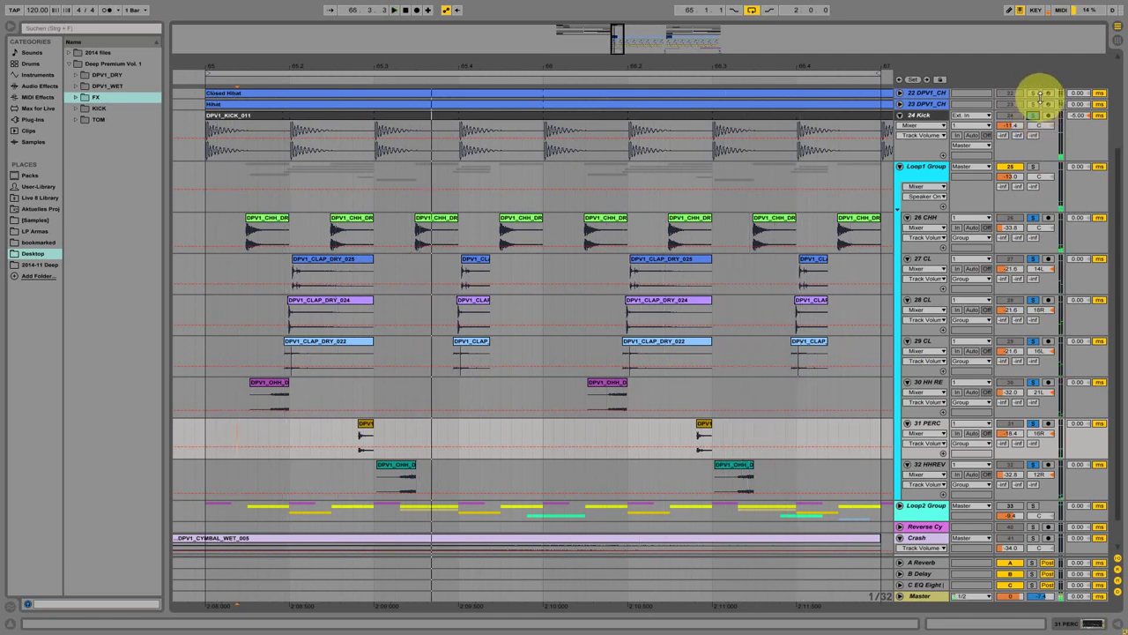
key("space")
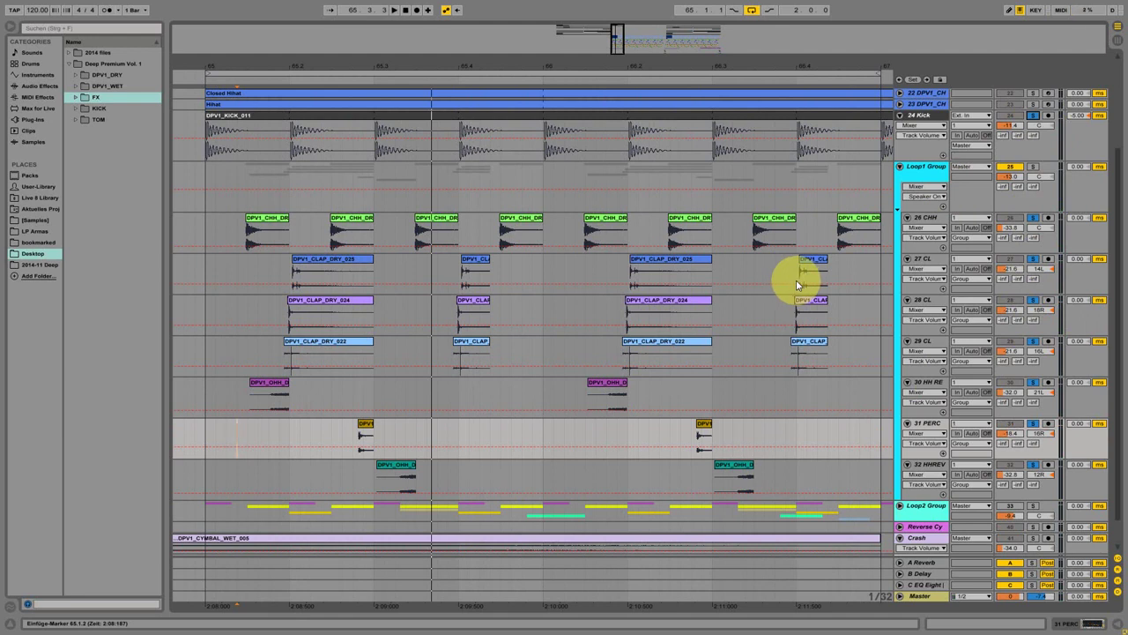
scroll(576, 201, "up", 2)
scroll(576, 207, "down", 2)
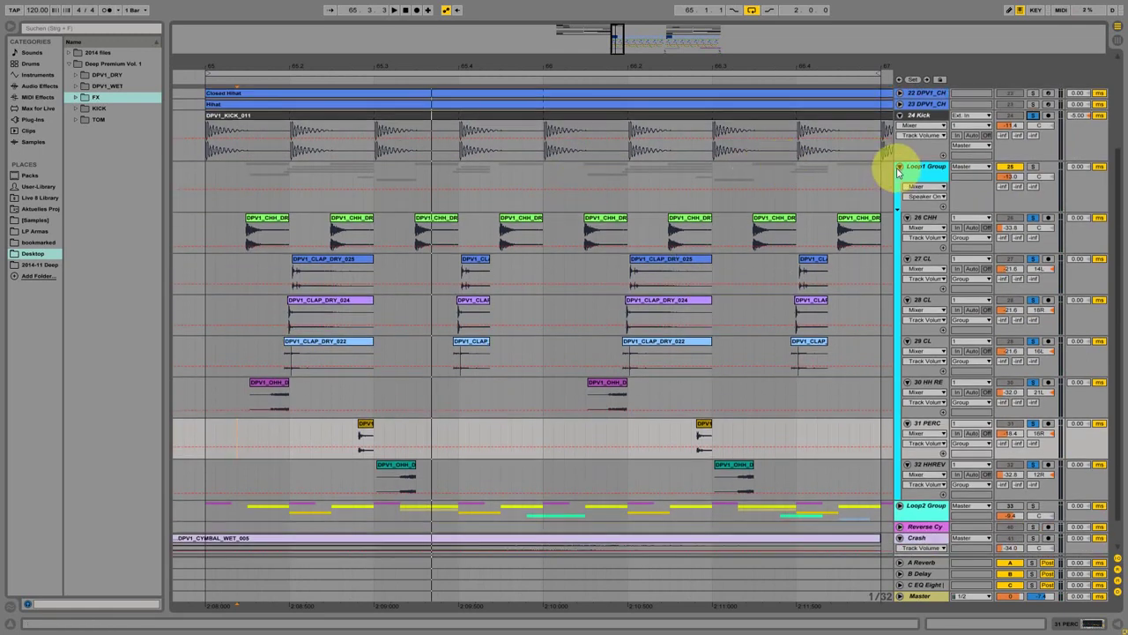
Clear all track solos, fold the Loop1 Group and unfold the Loop2 Group to show its percussion tracks
left_click(1035, 220)
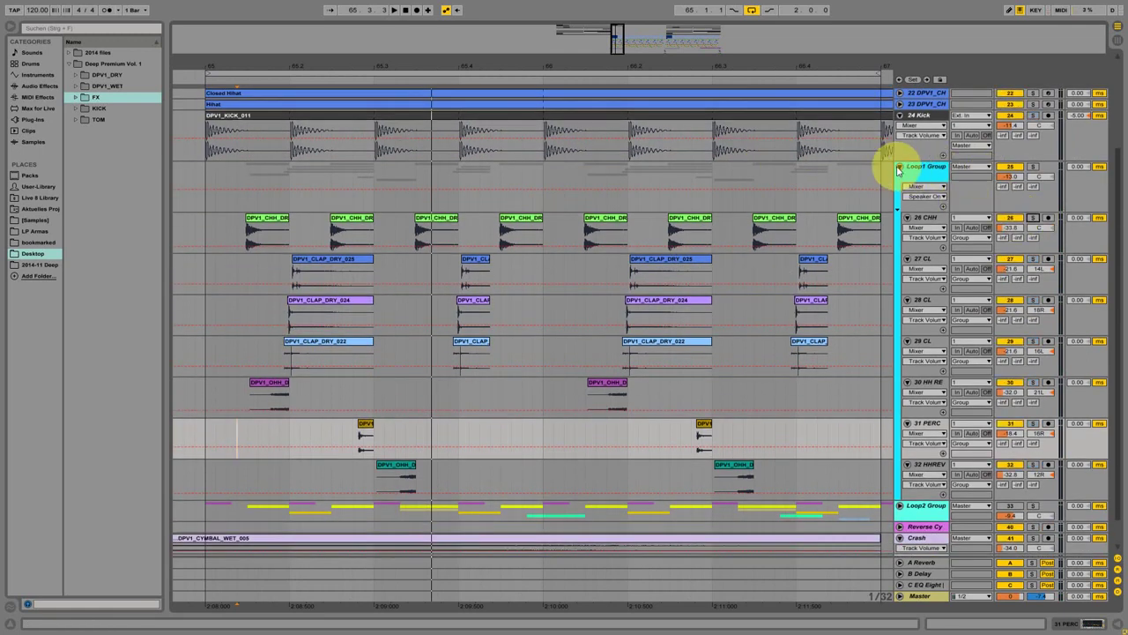
left_click(899, 167)
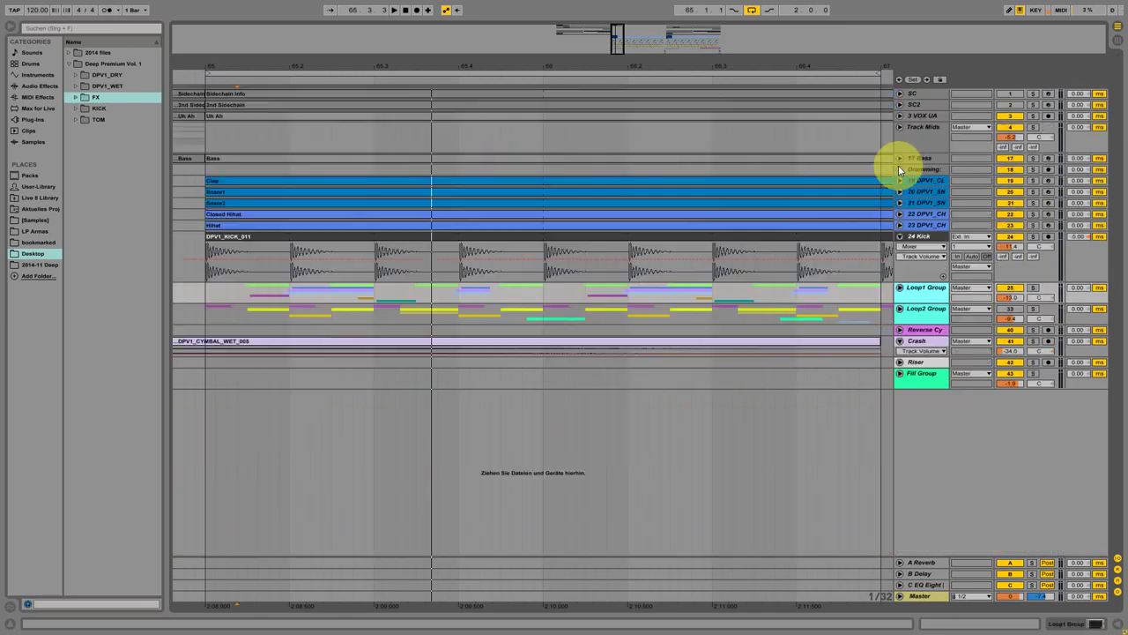
left_click(900, 310)
scroll(899, 300, "down", 3)
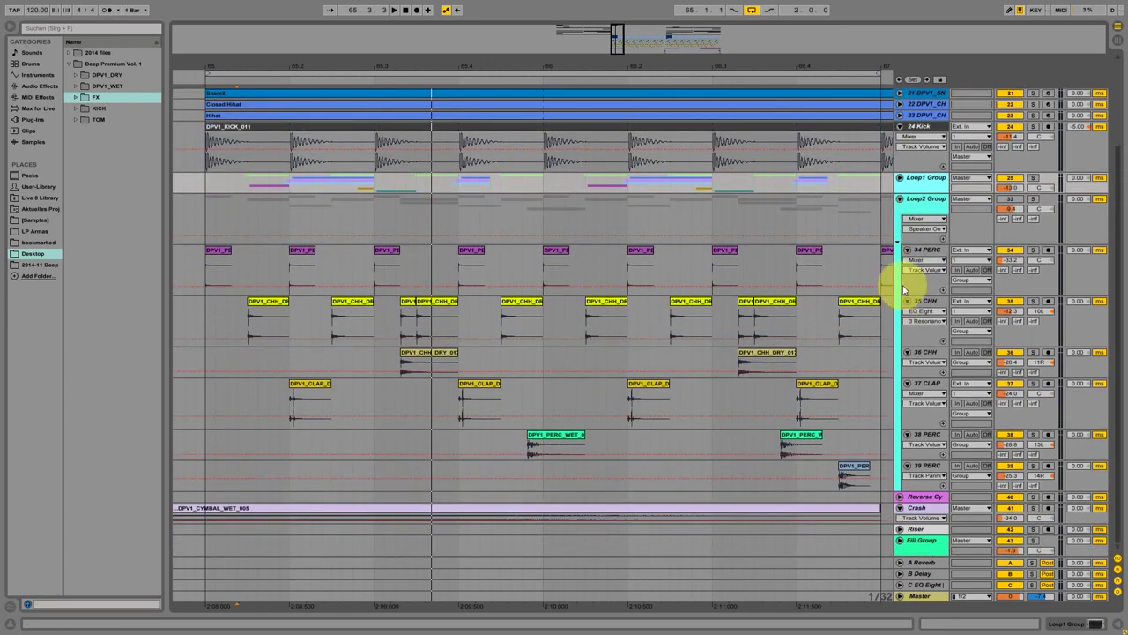
Mute the Loop1 Group, play the beat with only the Loop2 Group layered on it, and stop playback
left_click_drag(1013, 179, 1012, 203)
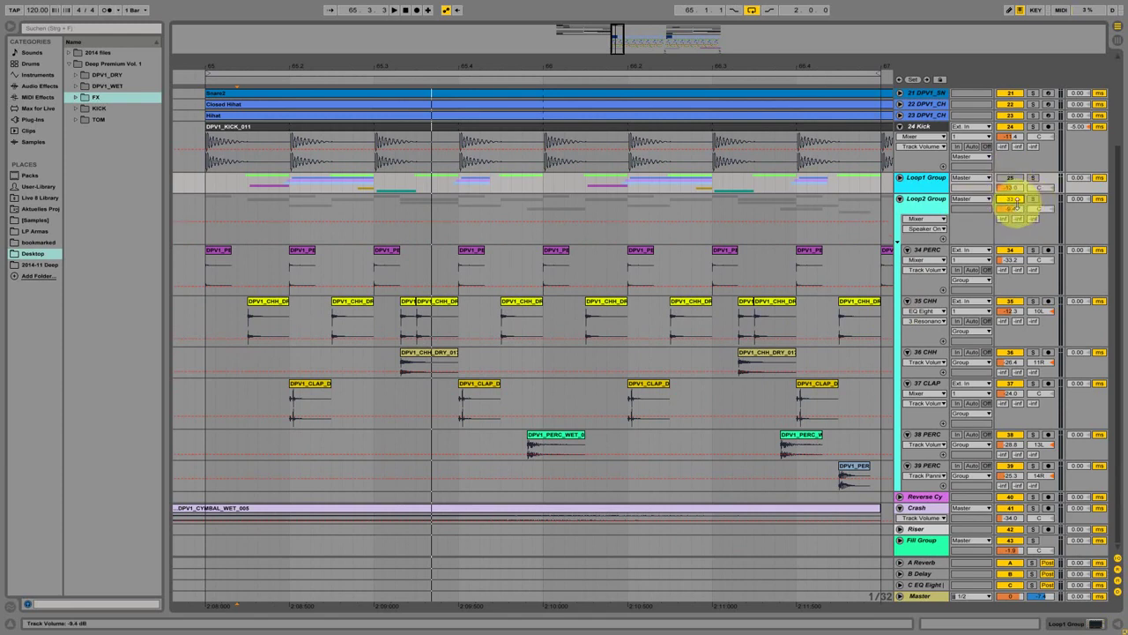
key("space")
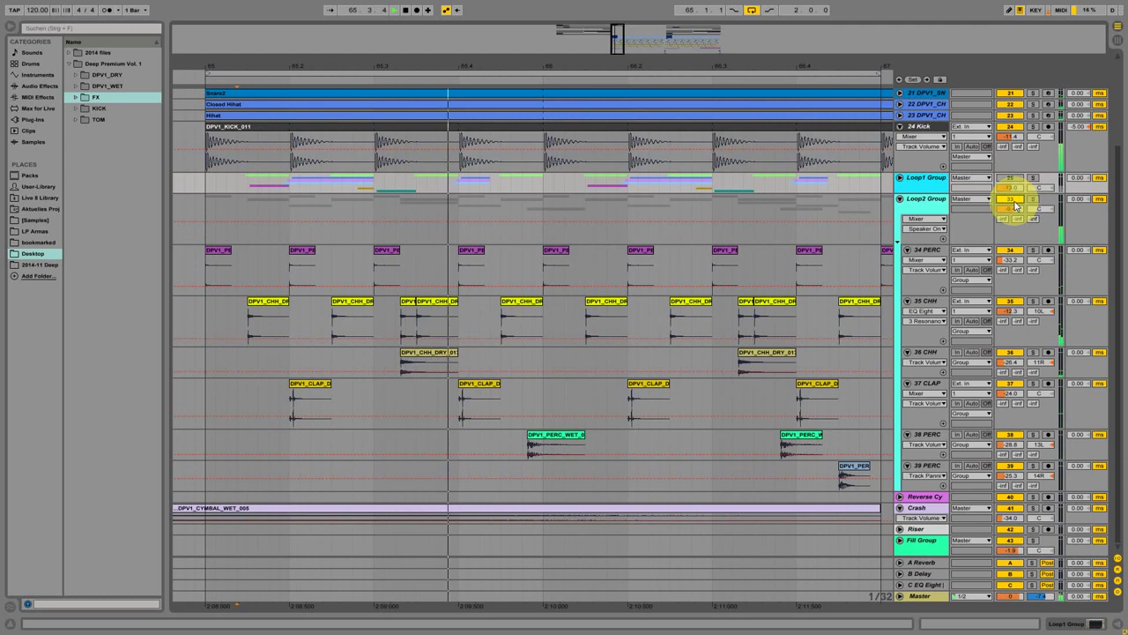
key("space")
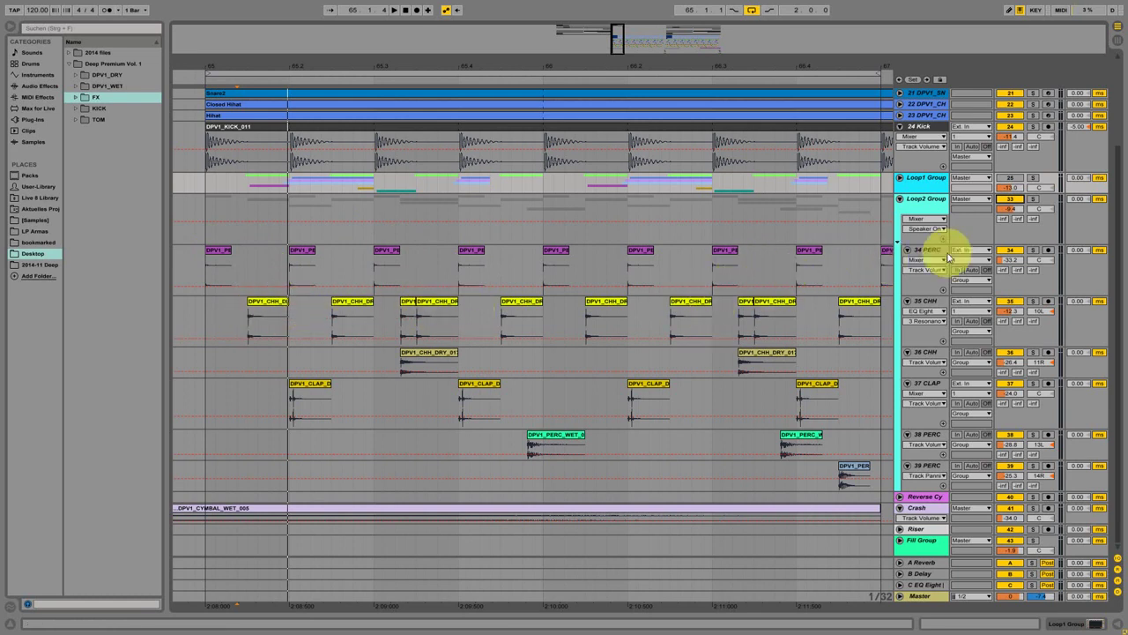
Solo the 34 PERC track in the Loop2 Group and play it from the start of the loop
left_click(931, 209)
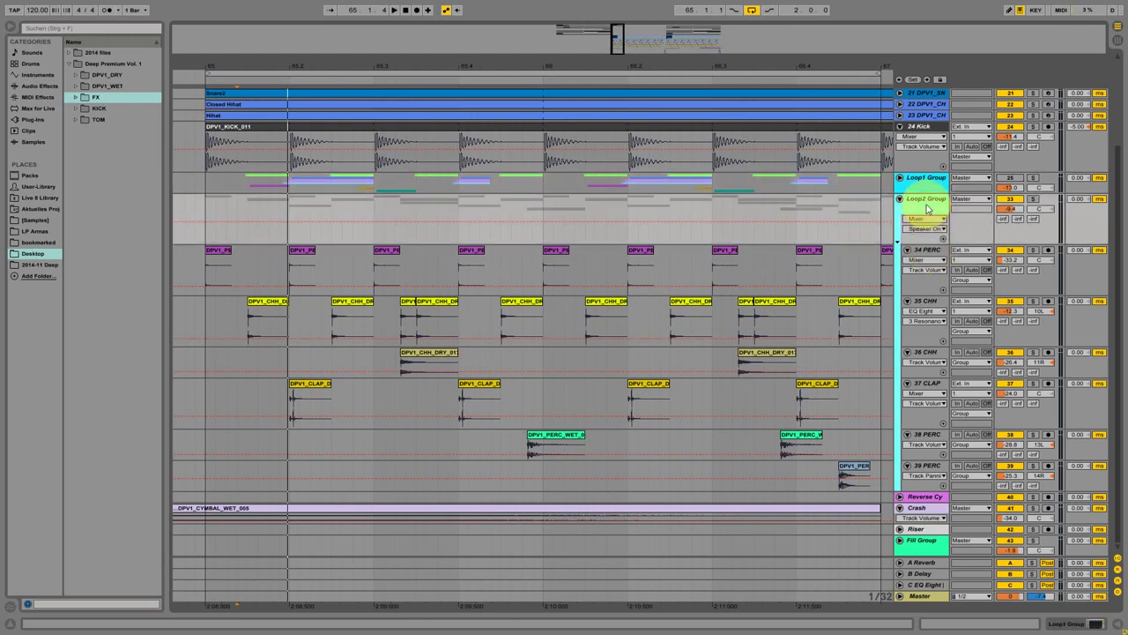
left_click(927, 256)
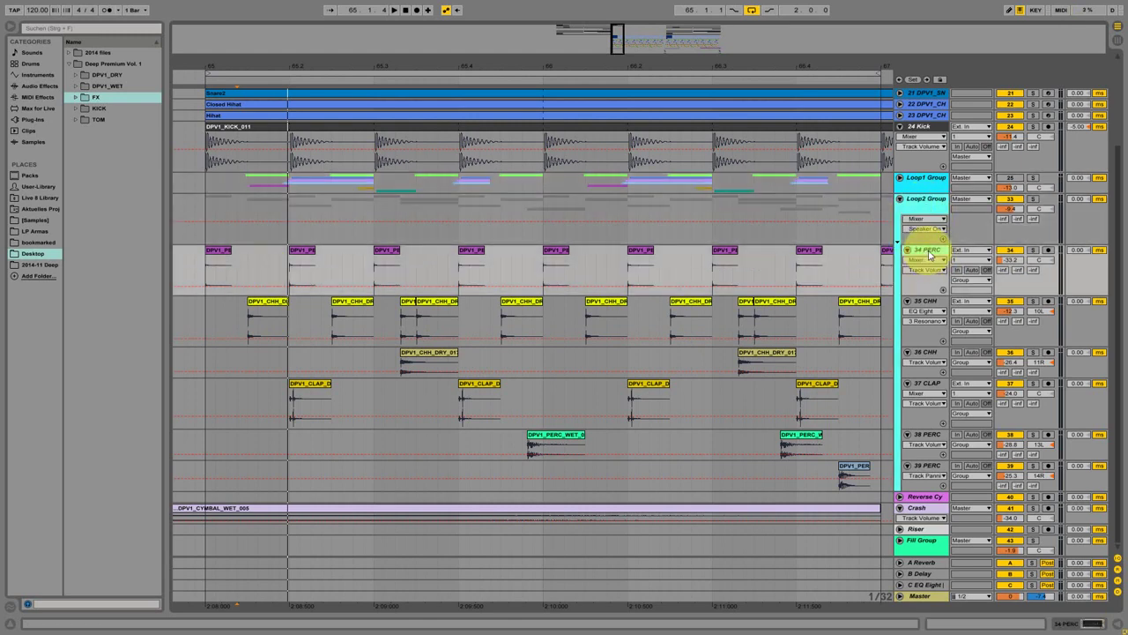
left_click(205, 262)
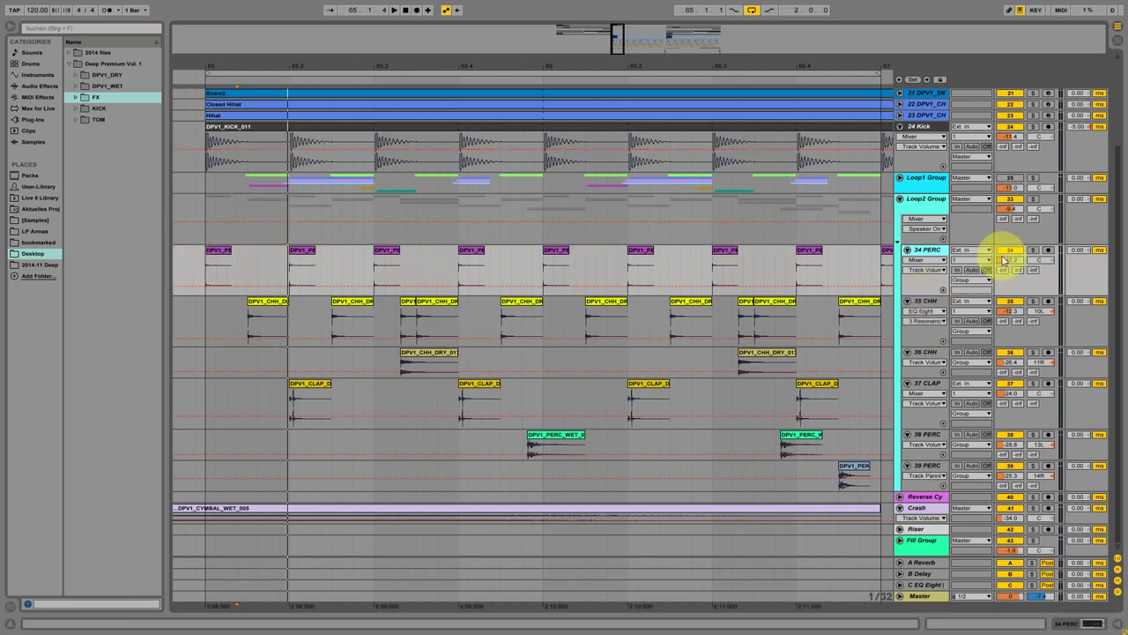
left_click(1034, 251)
key("space")
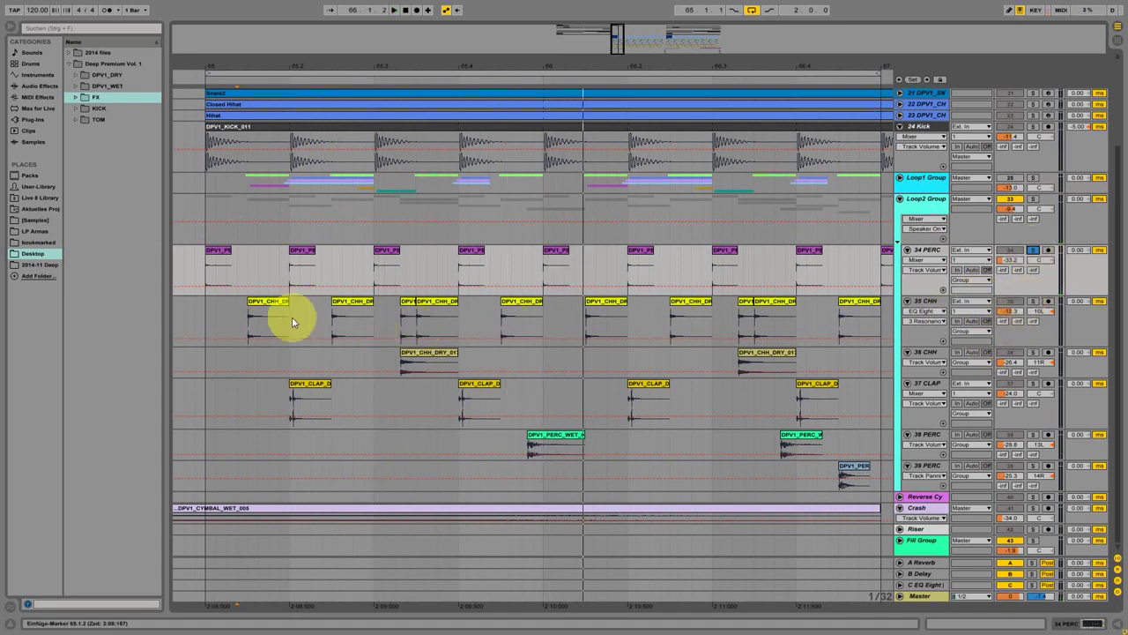
Add the 35 CHH, 36 CHH and 37 CLAP tracks to the soloed playback one after another
left_click(1035, 301)
left_click(932, 301)
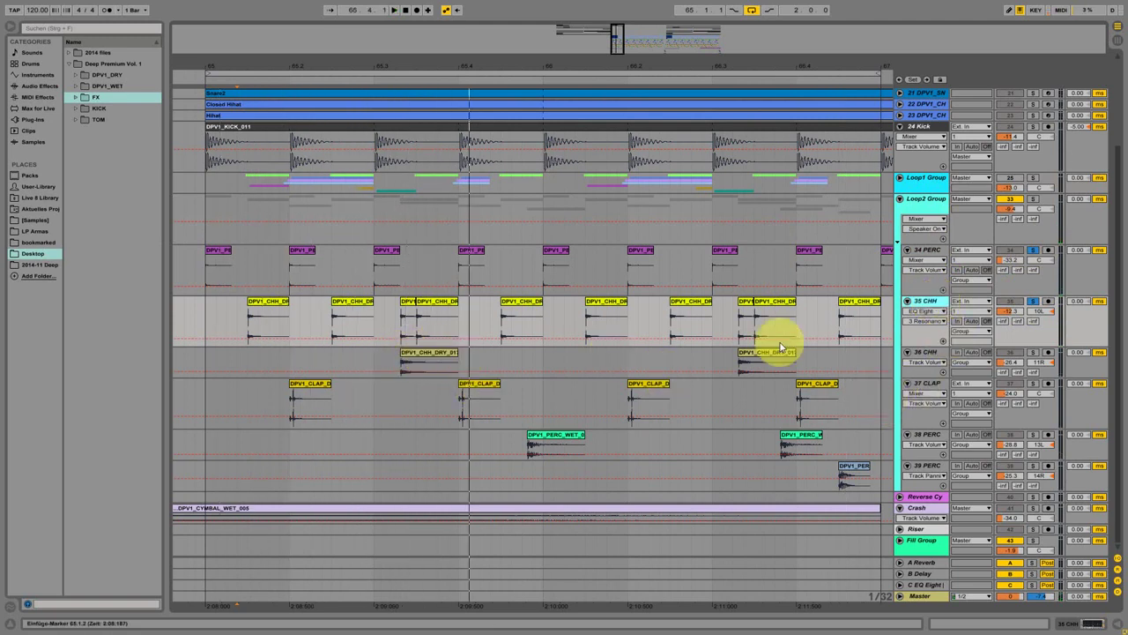
left_click(1032, 353)
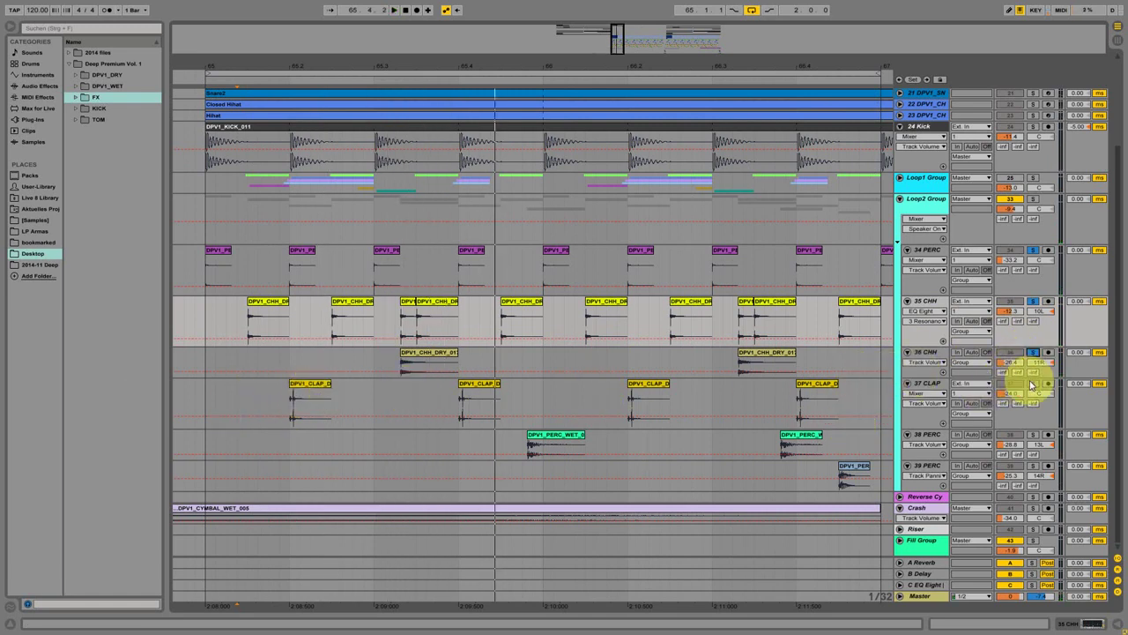
key("space")
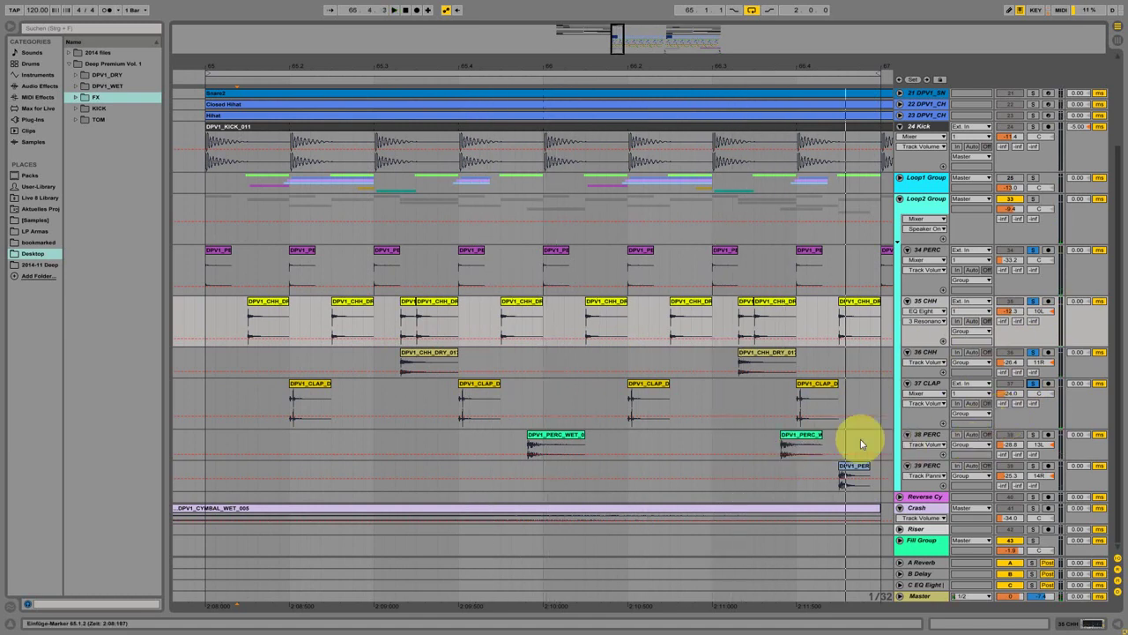
Solo the 38 PERC and 39 PERC tracks and play them from 65.4.1
left_click(1033, 435)
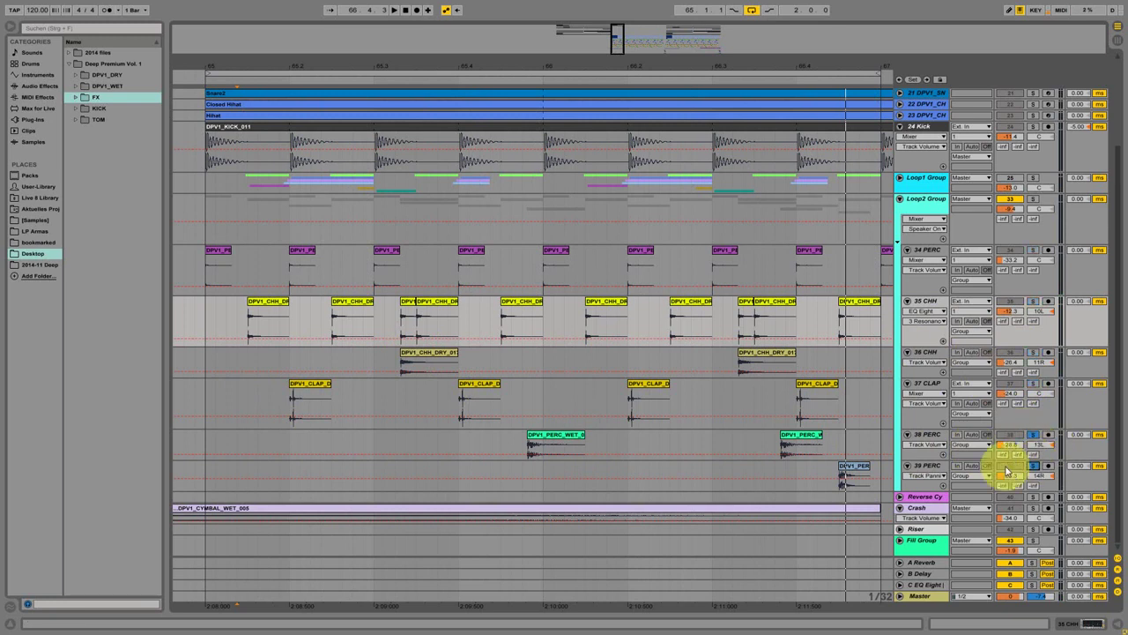
left_click(465, 440)
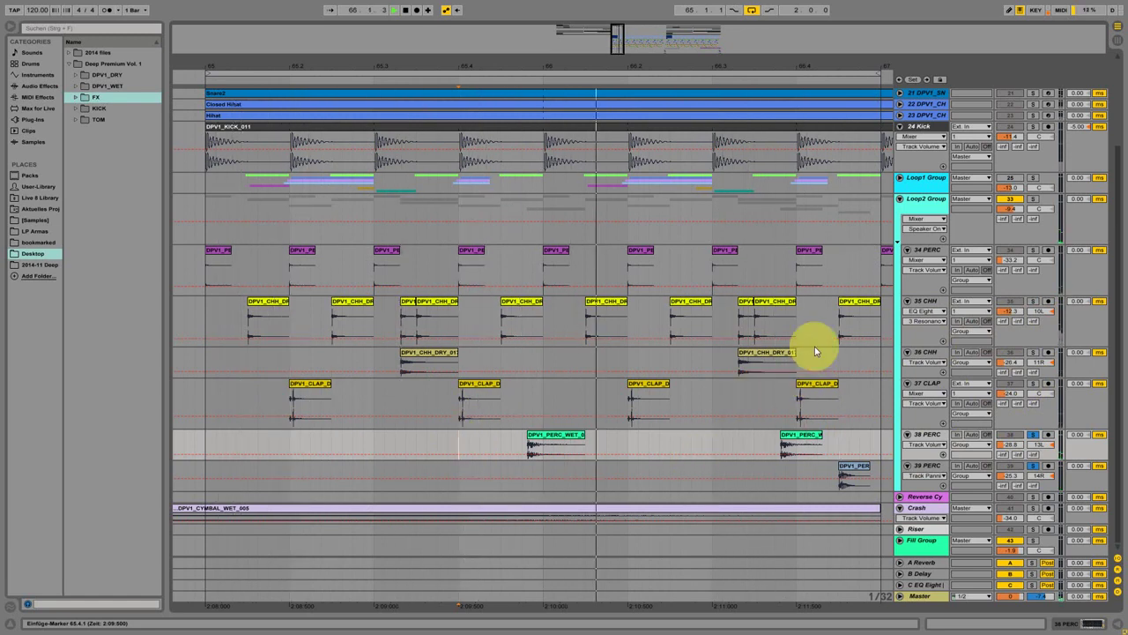
key("space")
Play the whole Loop2 Group soloed, add the 24 Kick track to the solo, and stop playback
left_click(1033, 435)
key("space")
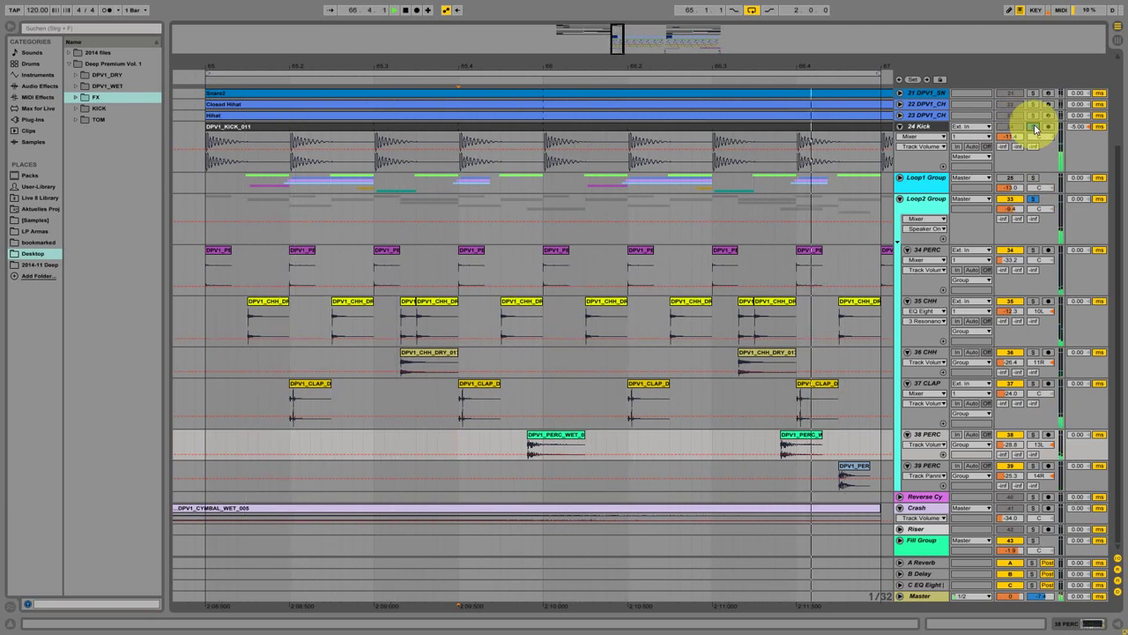
key("space")
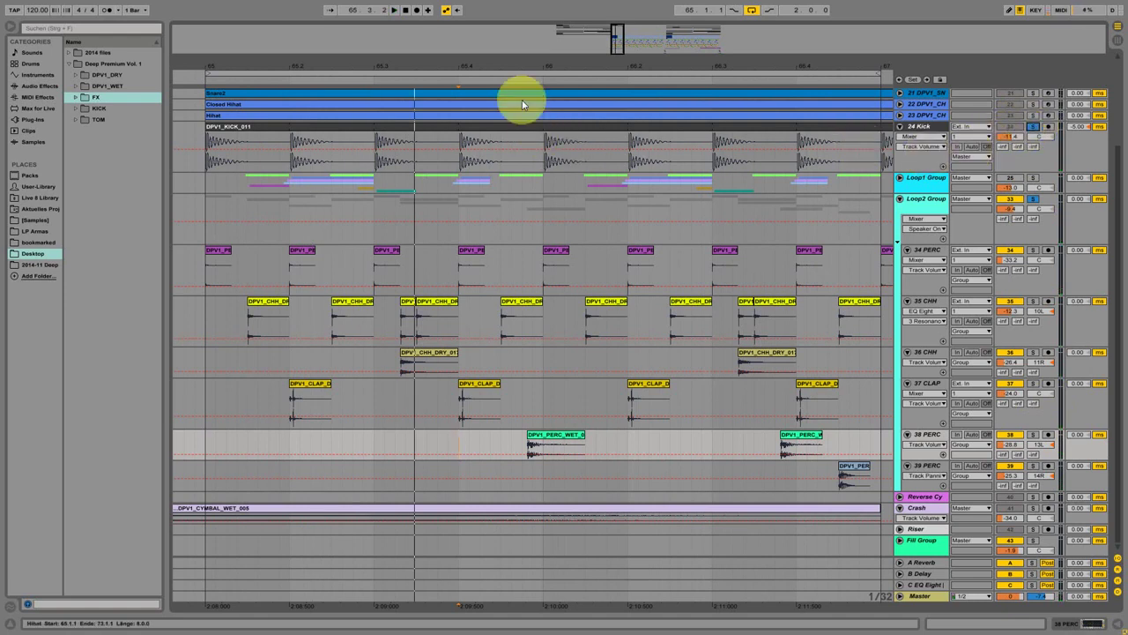
Clear the solos, reactivate the Loop1 Group and play the full beat with both loop groups
mouse_move(501, 65)
left_mouse_down()
mouse_move(496, 55)
mouse_move(511, 71)
left_mouse_up()
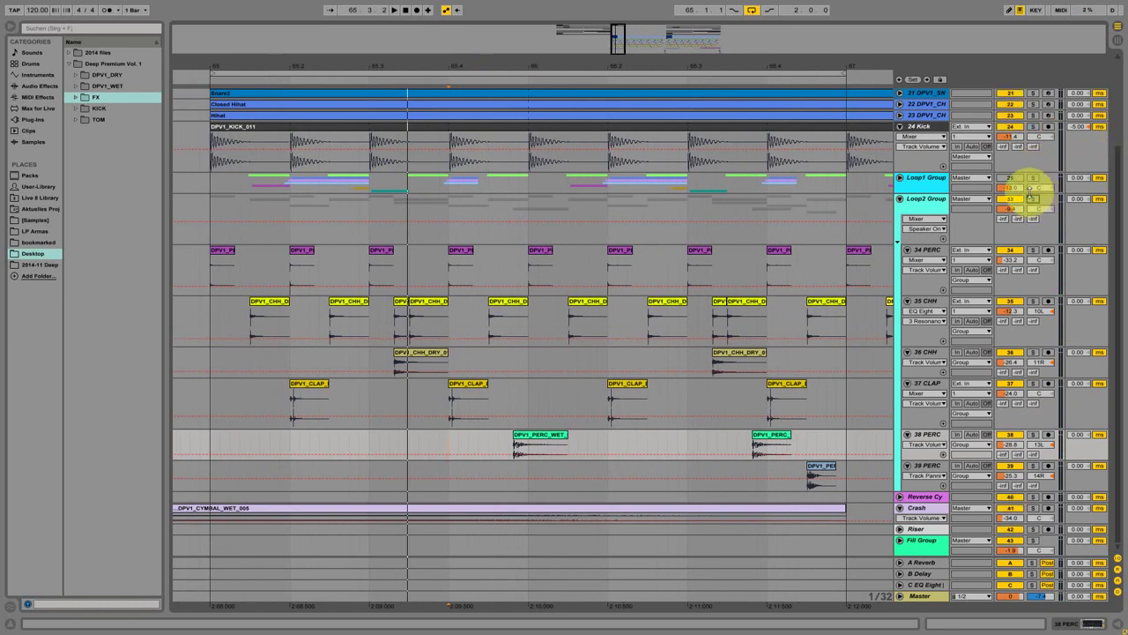
scroll(850, 291, "up", 2)
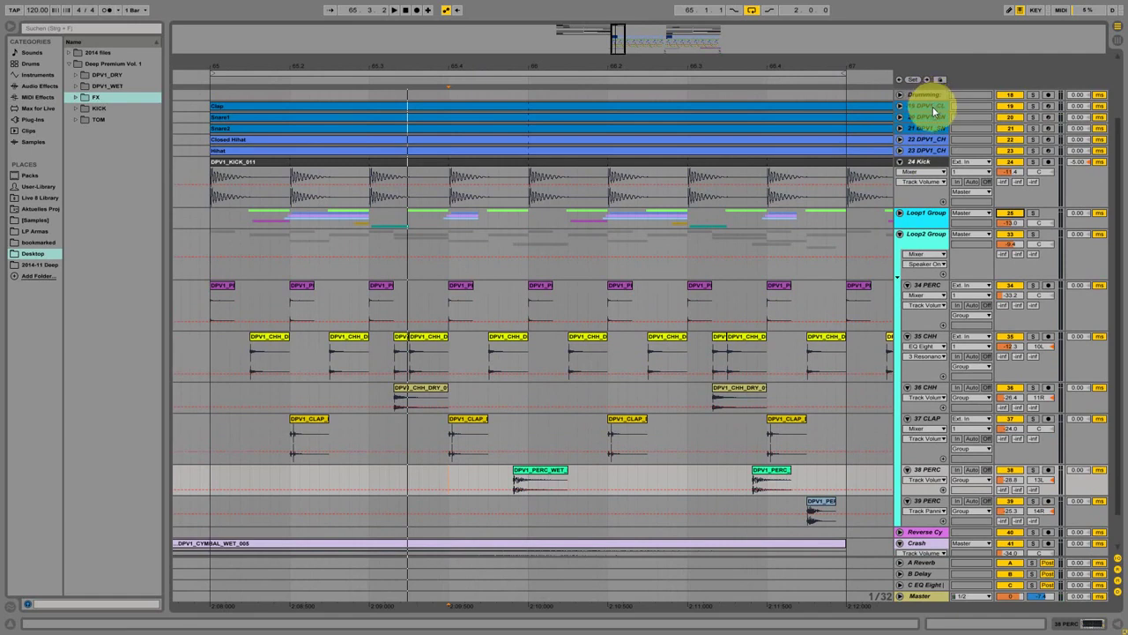
scroll(908, 167, "down", 1)
scroll(921, 175, "up", 1)
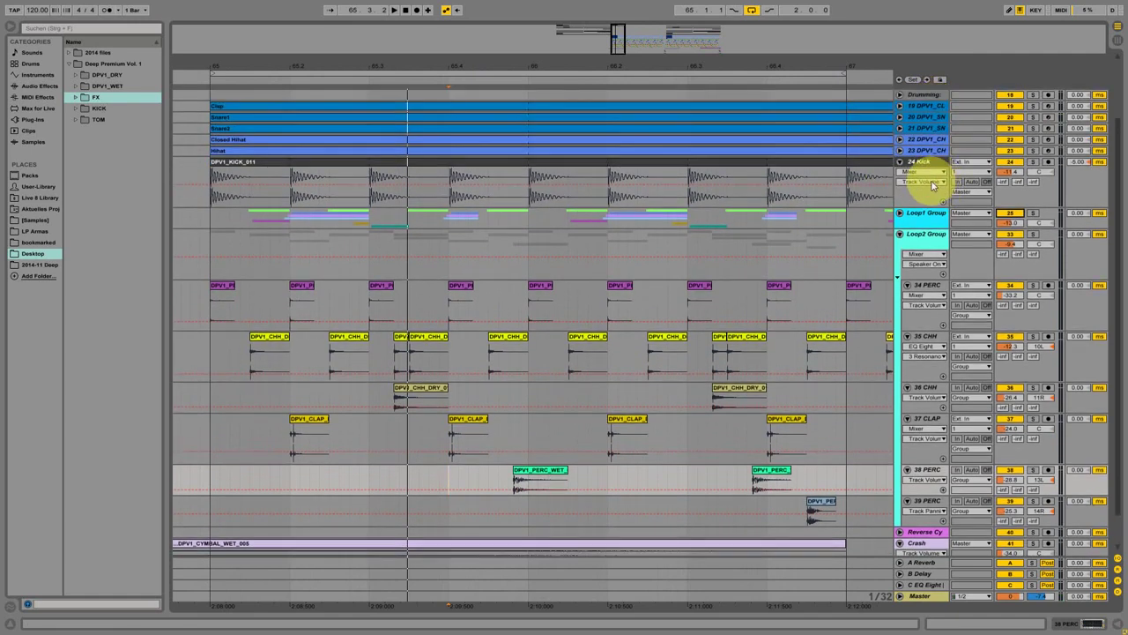
scroll(873, 198, "down", 2)
key("space")
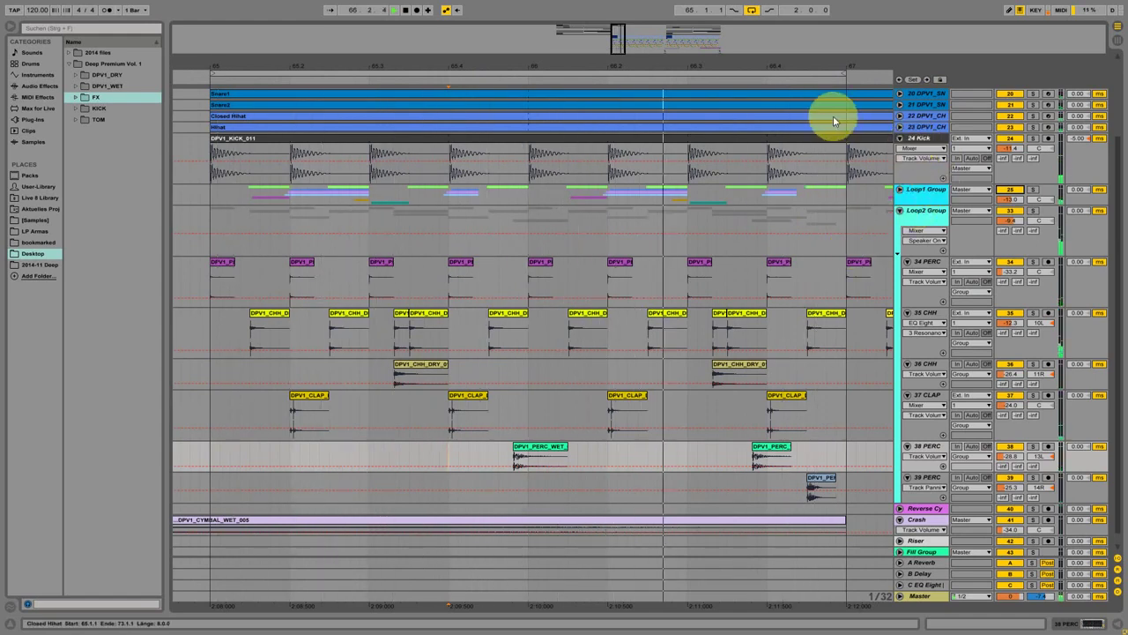
Fold the Loop2 Group and extend the loop region to 16 bars starting at 65.1.1
left_click_drag(682, 65, 676, 65)
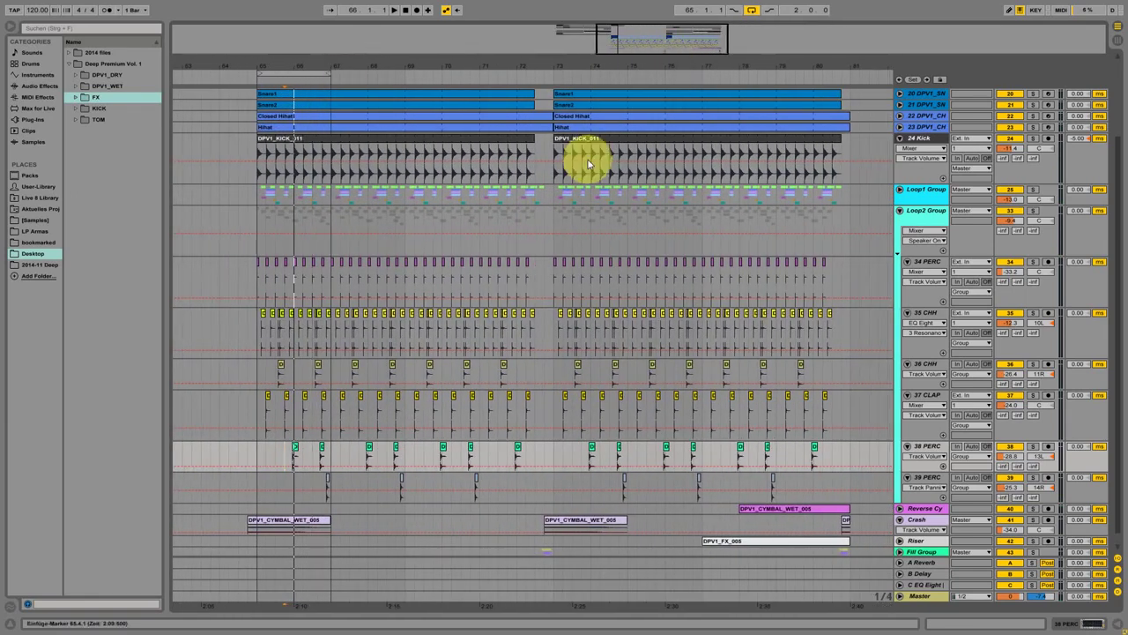
left_click(899, 212)
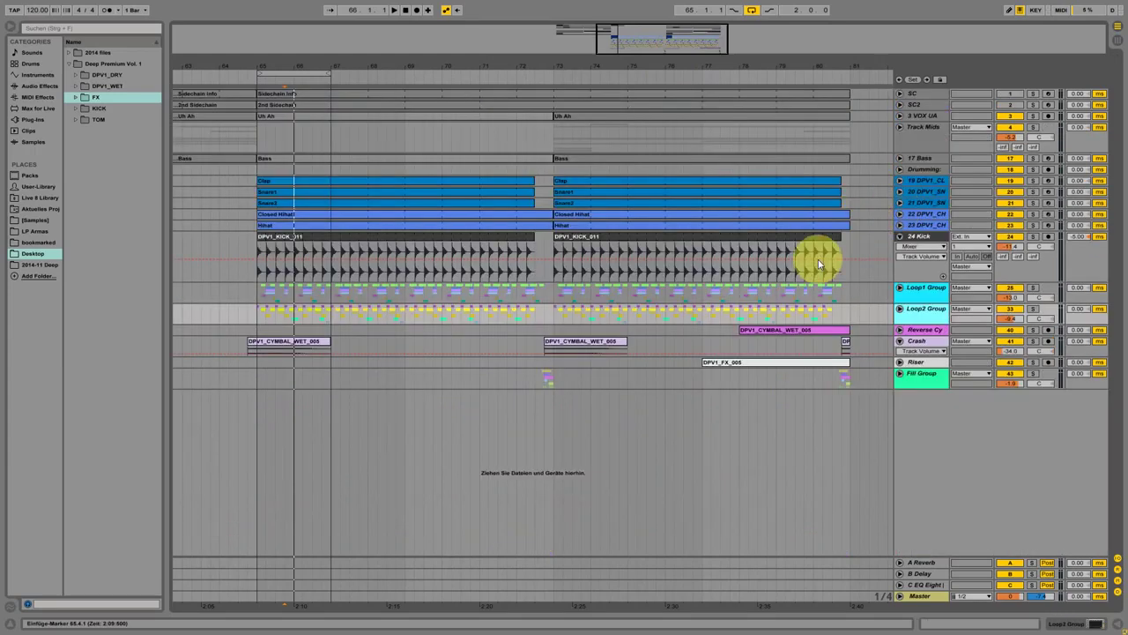
left_click(326, 74)
left_click_drag(623, 101, 853, 111)
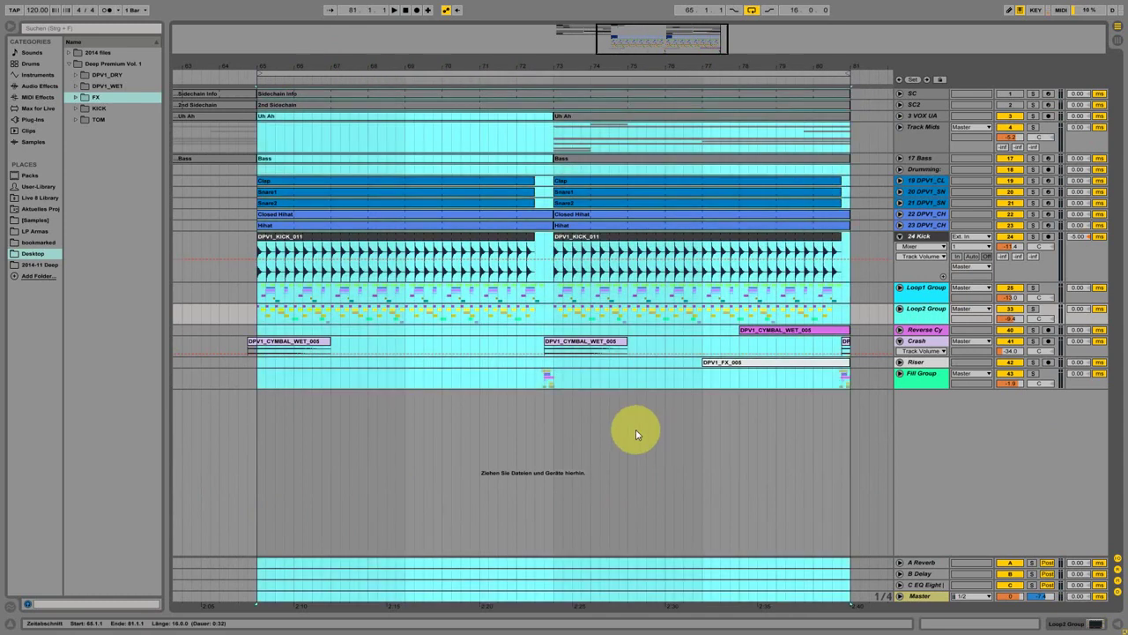
left_click(592, 415)
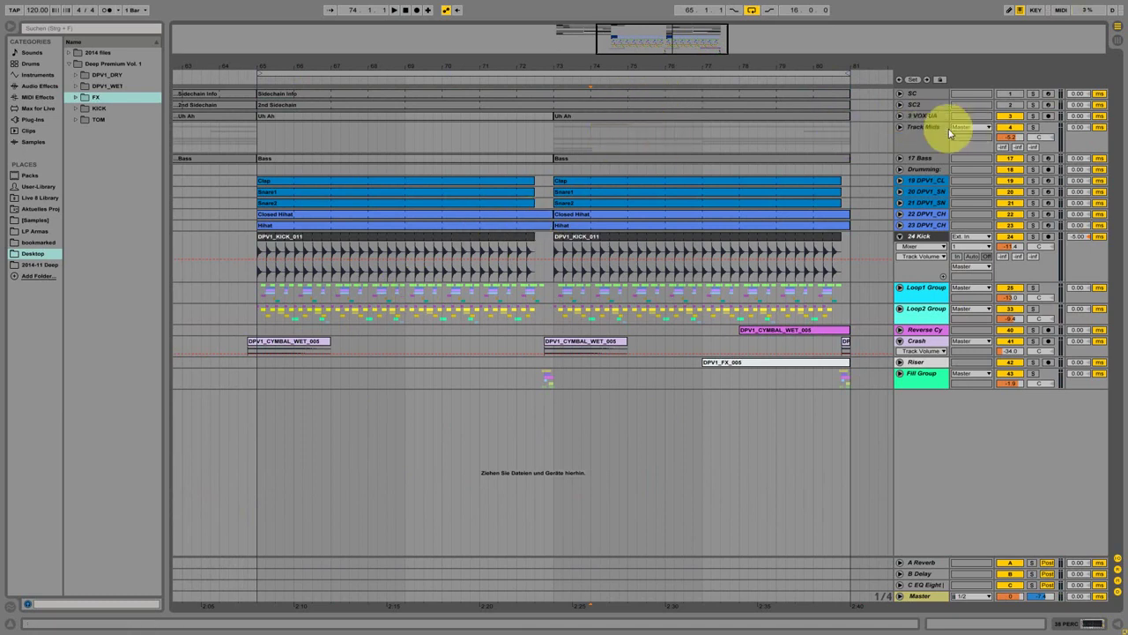
Select the Track Mids group and unfold the reverse cymbal and Riser tracks to show their waveforms
left_click(925, 131)
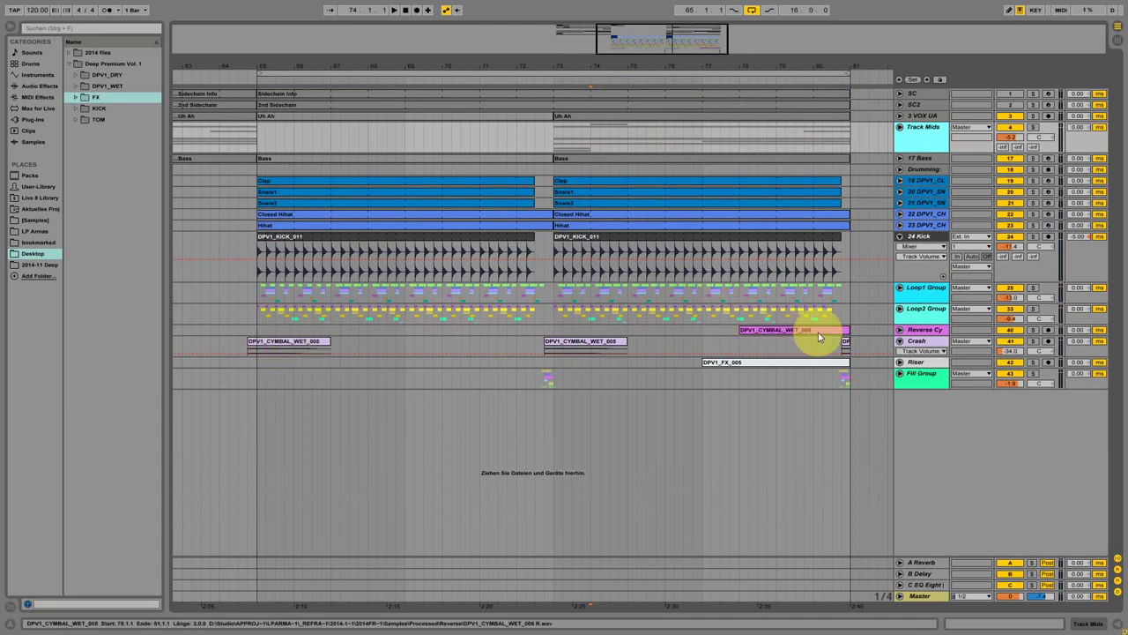
left_click(900, 330)
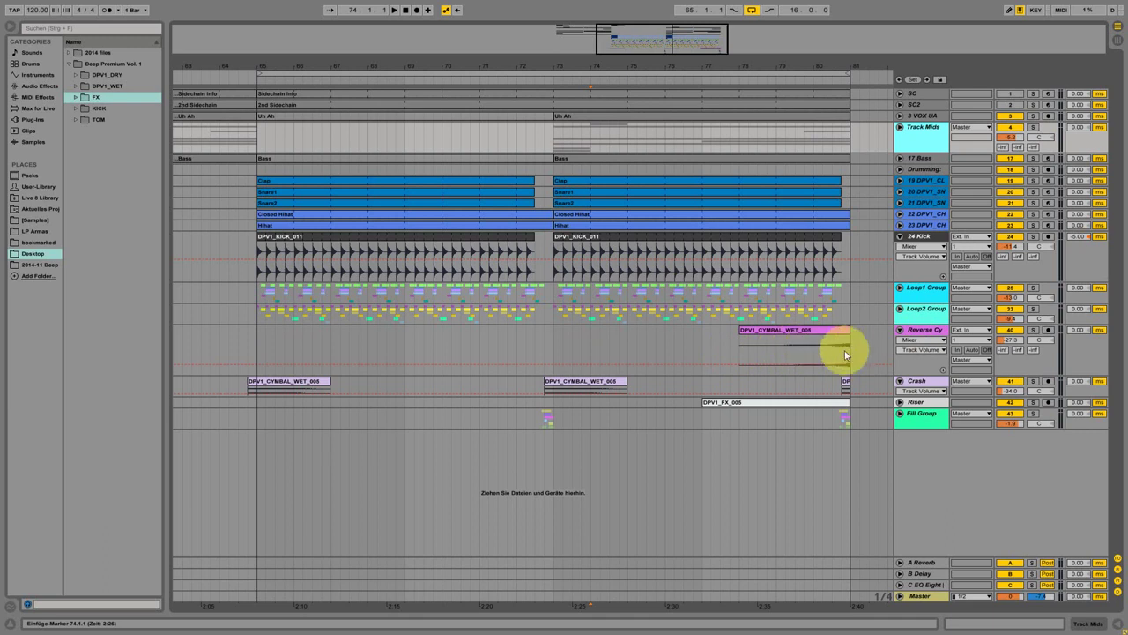
left_click(900, 403)
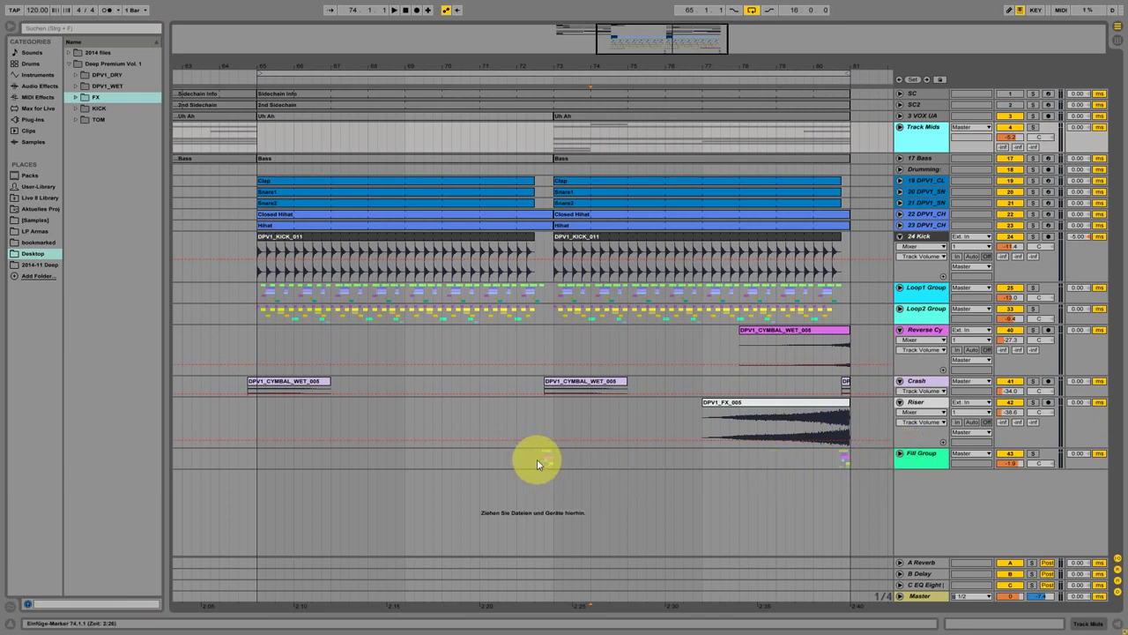
Solo the Fill Group, play its first fill from 72.3.1 and stop playback
left_click(538, 465)
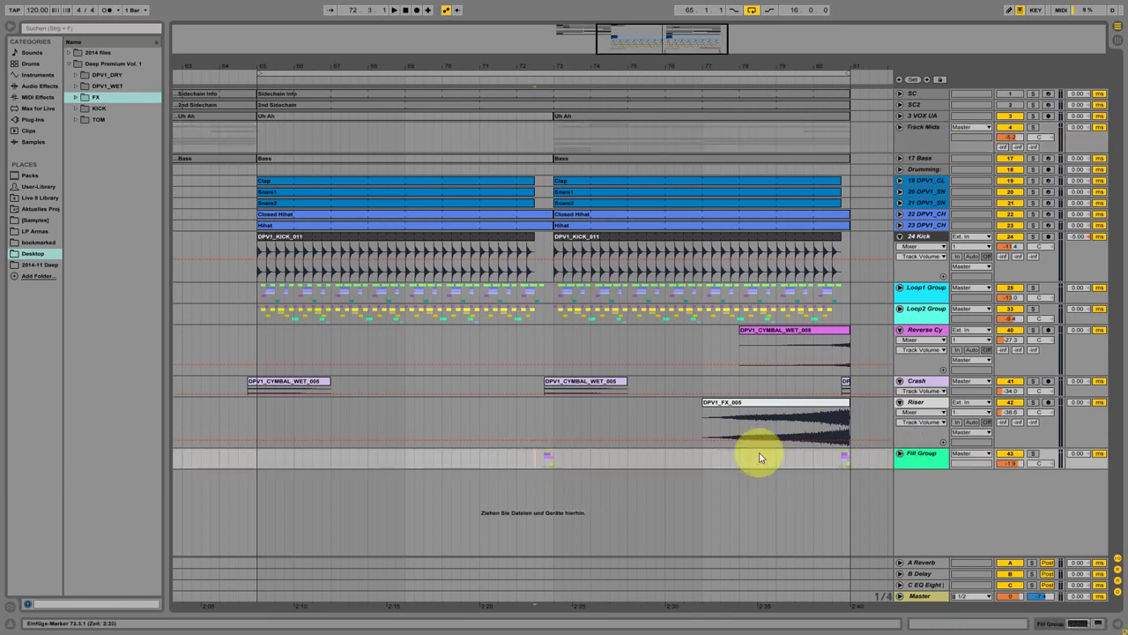
left_click(1037, 456)
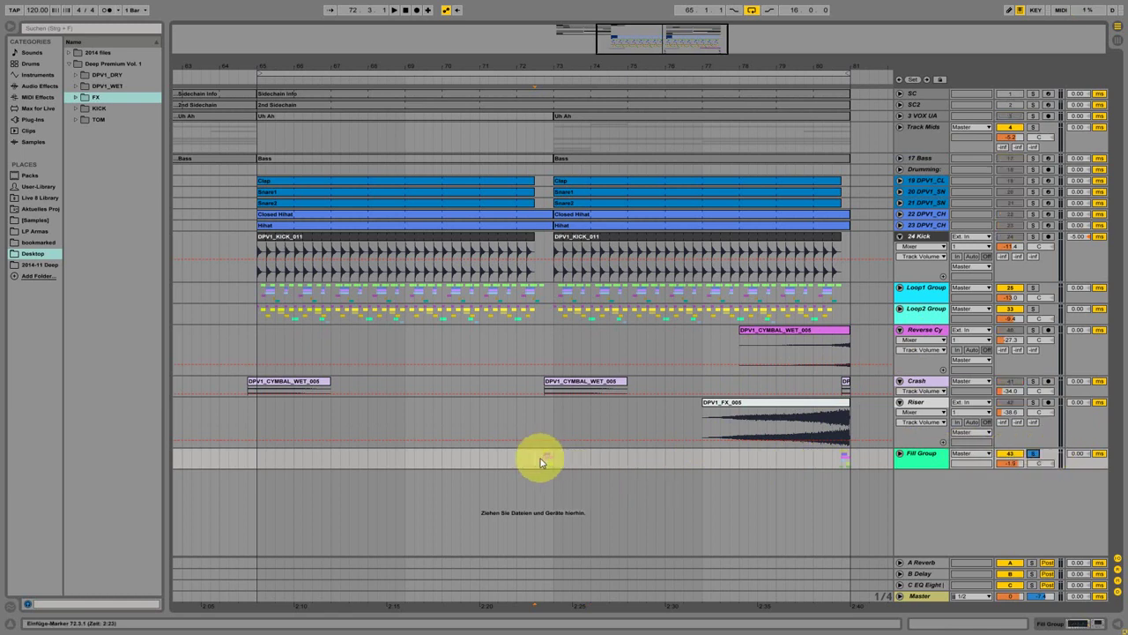
key("space")
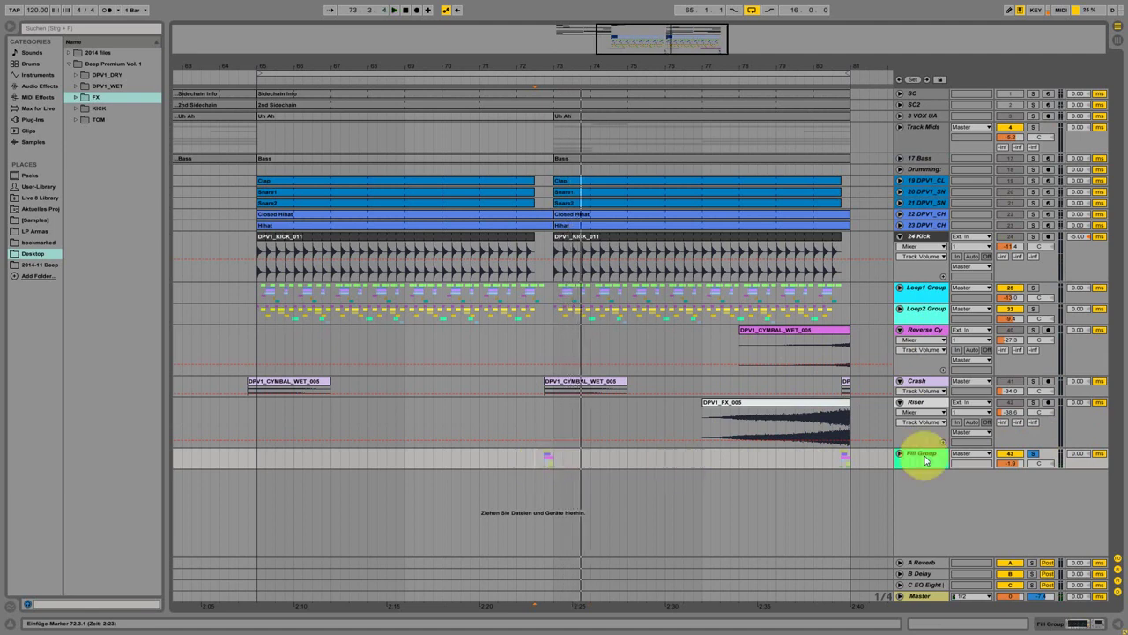
left_click(1033, 455)
left_click(1035, 456)
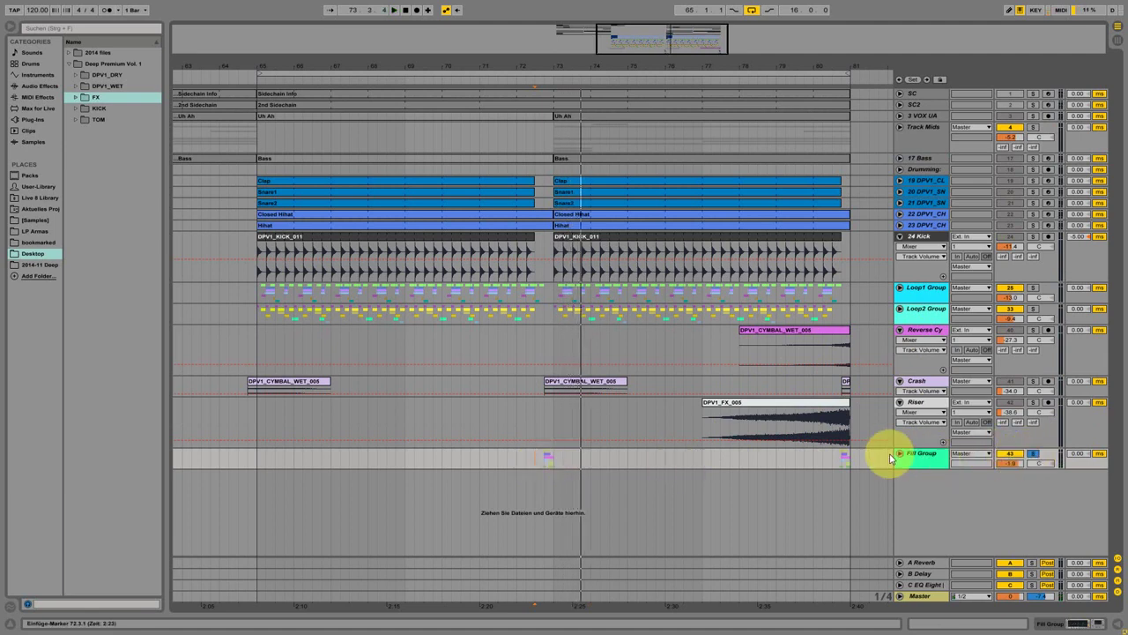
Browse the DPV1_WET sample subfolders, including RIDE_WET, OHH_WET, CLAP_WET and CHH_WET, and leave them folded
left_click(78, 86)
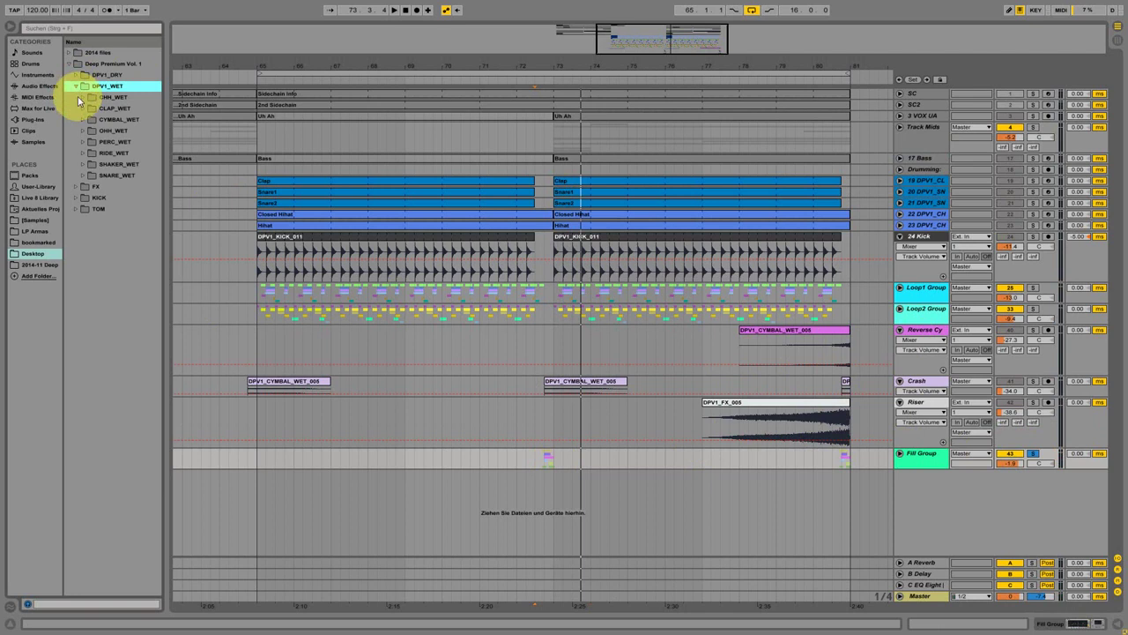
left_click(85, 176)
left_click(84, 143)
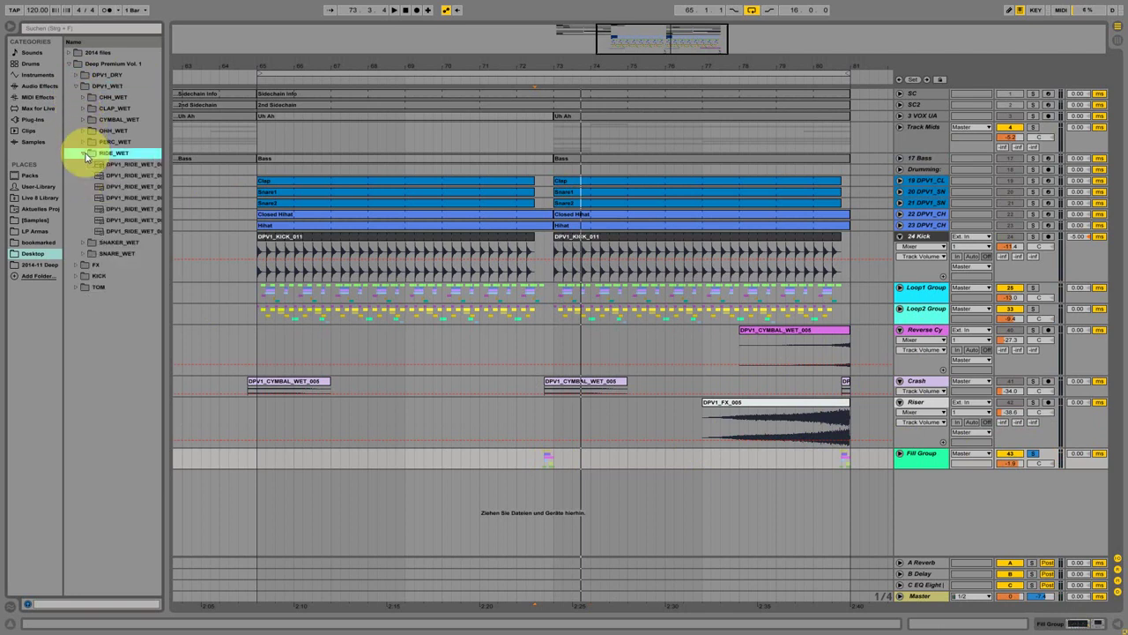
left_click(85, 131)
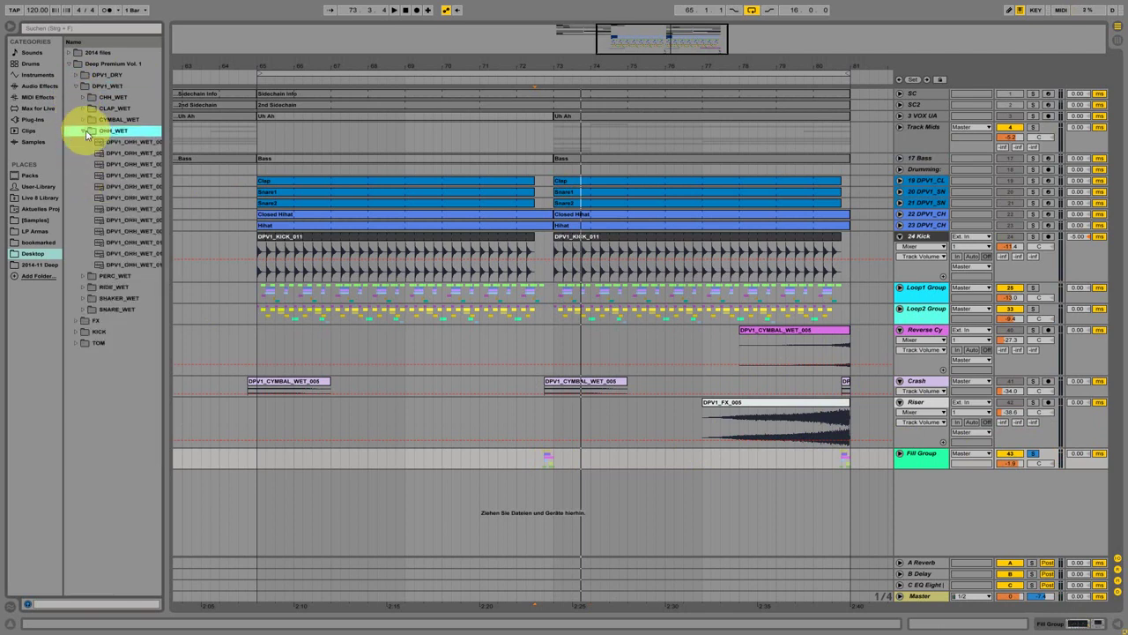
left_click(82, 109)
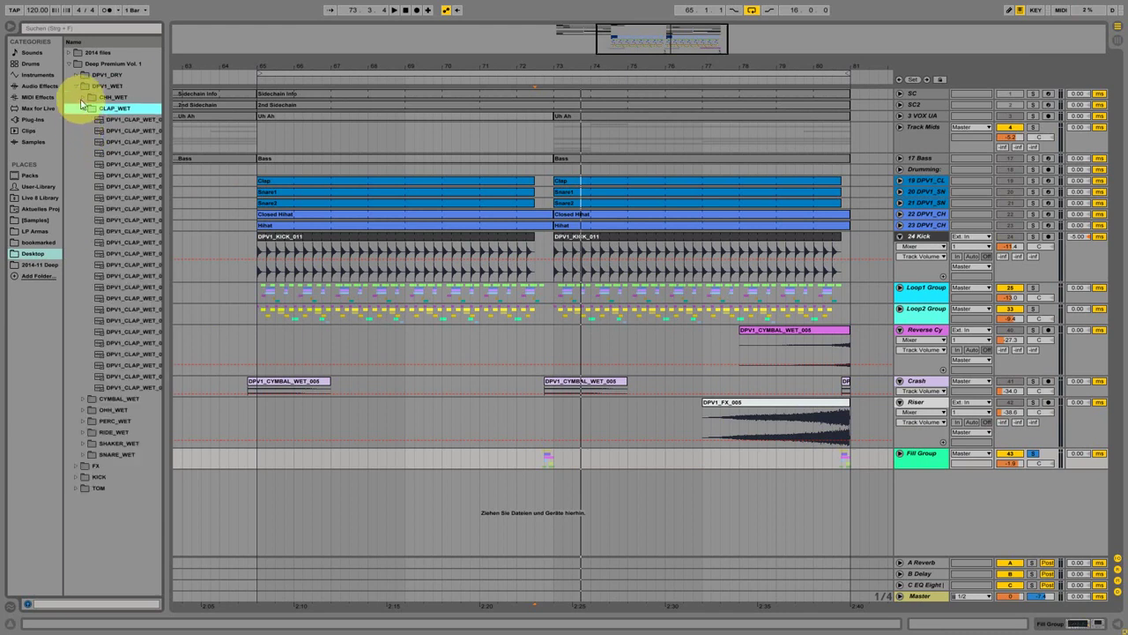
left_click(85, 98)
left_click(84, 98)
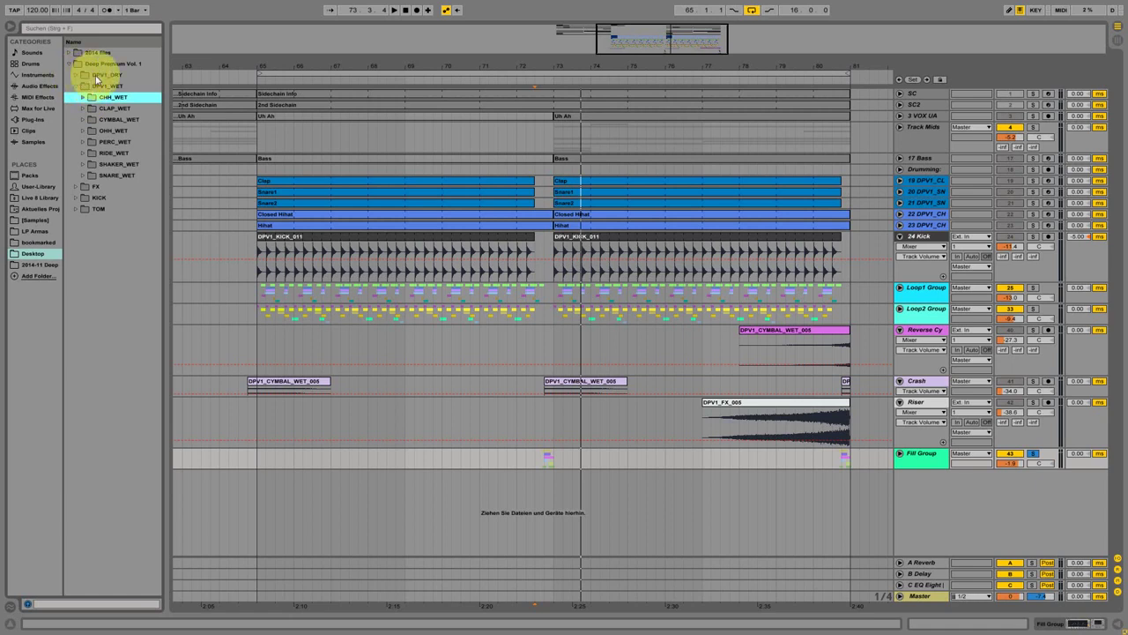
Start playback just before 65.1.1 and clear the Fill Group solo to hear the fills with the full beat
left_click(253, 77)
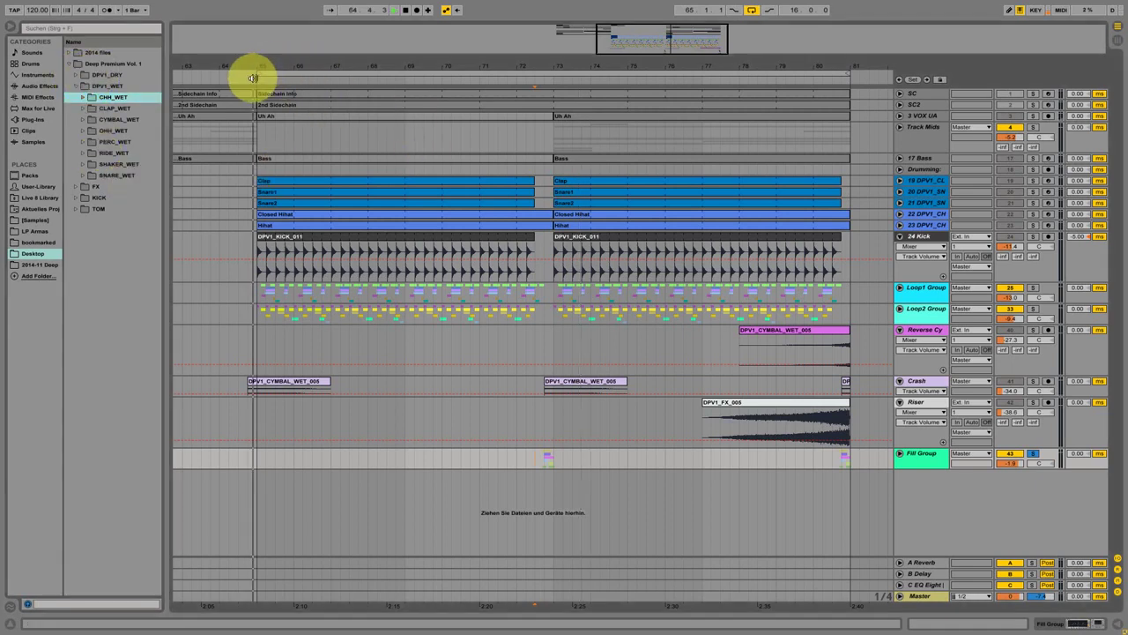
left_click(1034, 453)
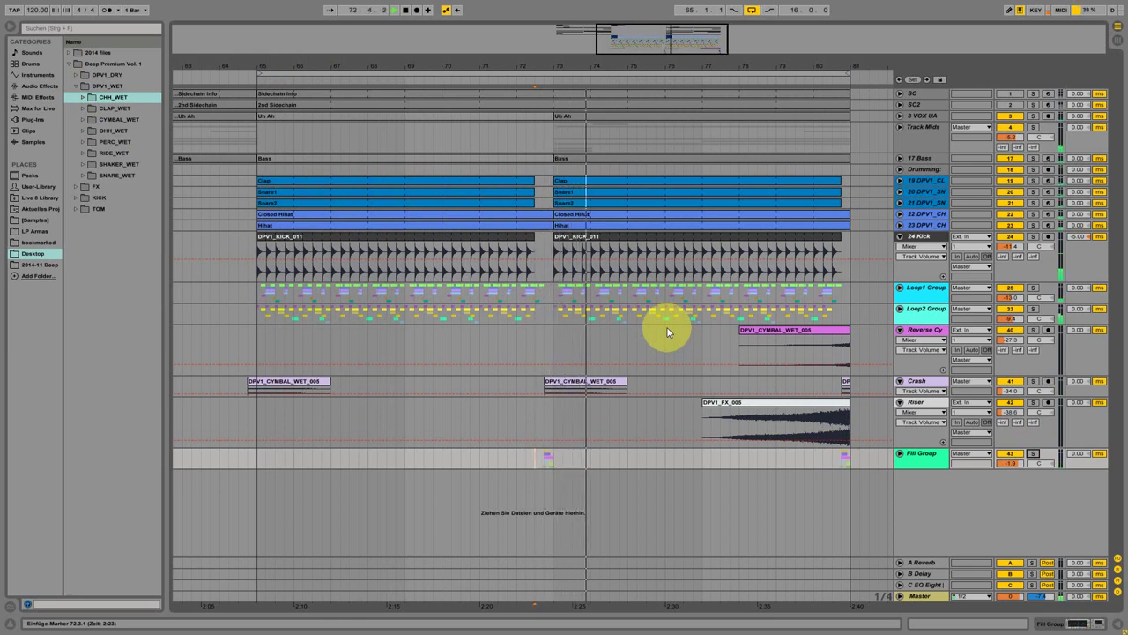
Set the loop region to start at 73.1.1 with a length of 9.2.0, play through the closing effects and stop playback
mouse_move(656, 66)
left_mouse_down()
mouse_move(629, 63)
mouse_move(655, 62)
left_mouse_up()
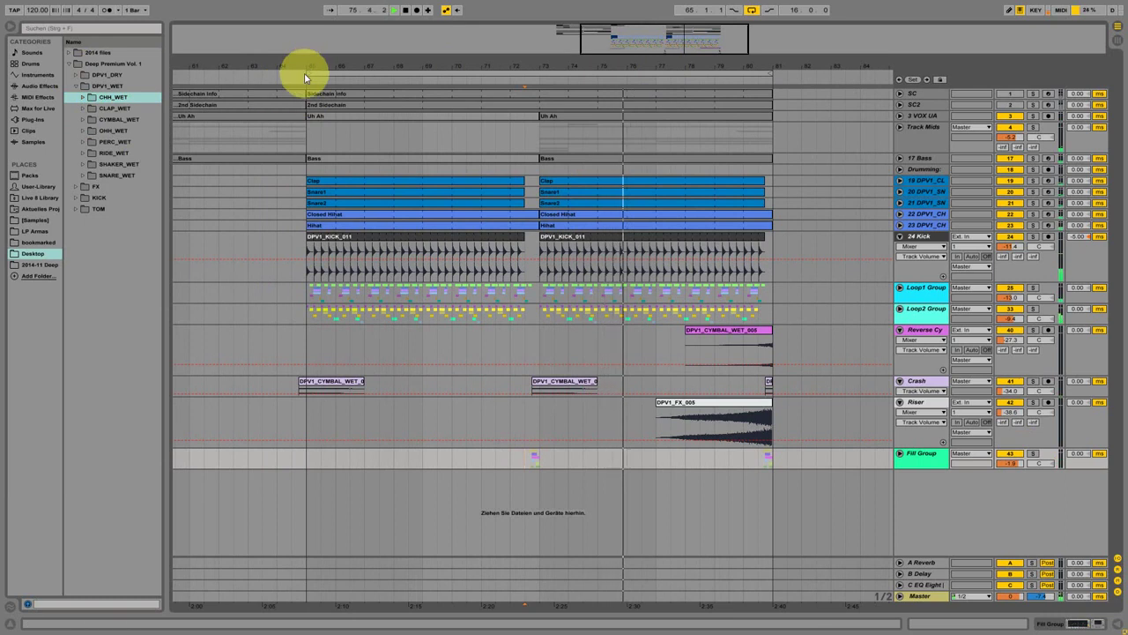
left_click_drag(306, 76, 537, 76)
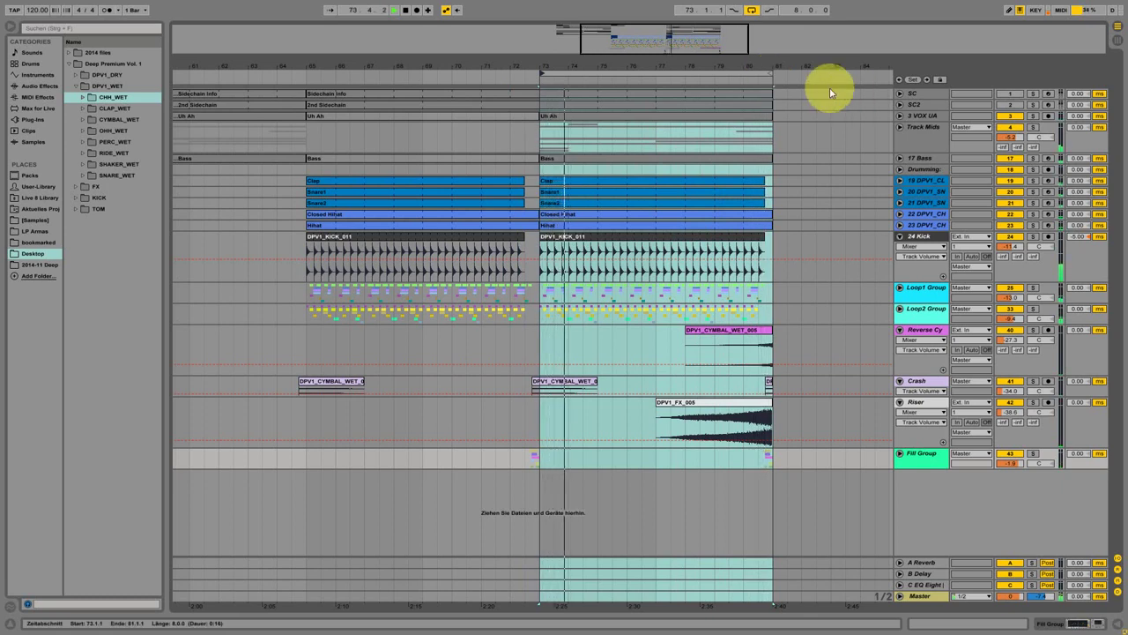
left_click_drag(768, 72, 819, 80)
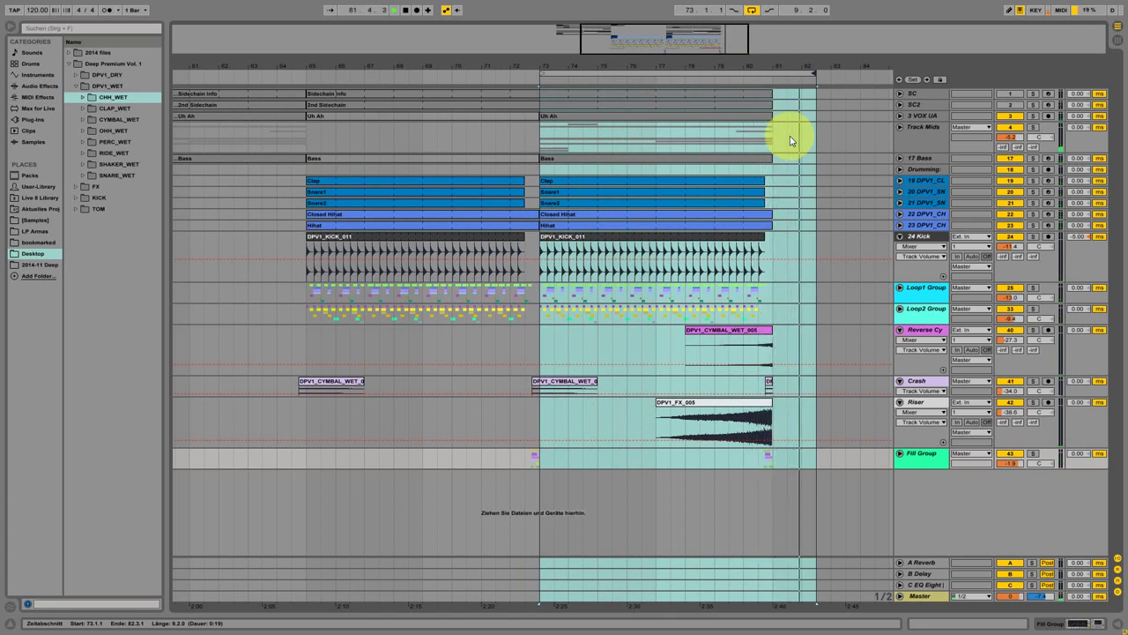
key("space")
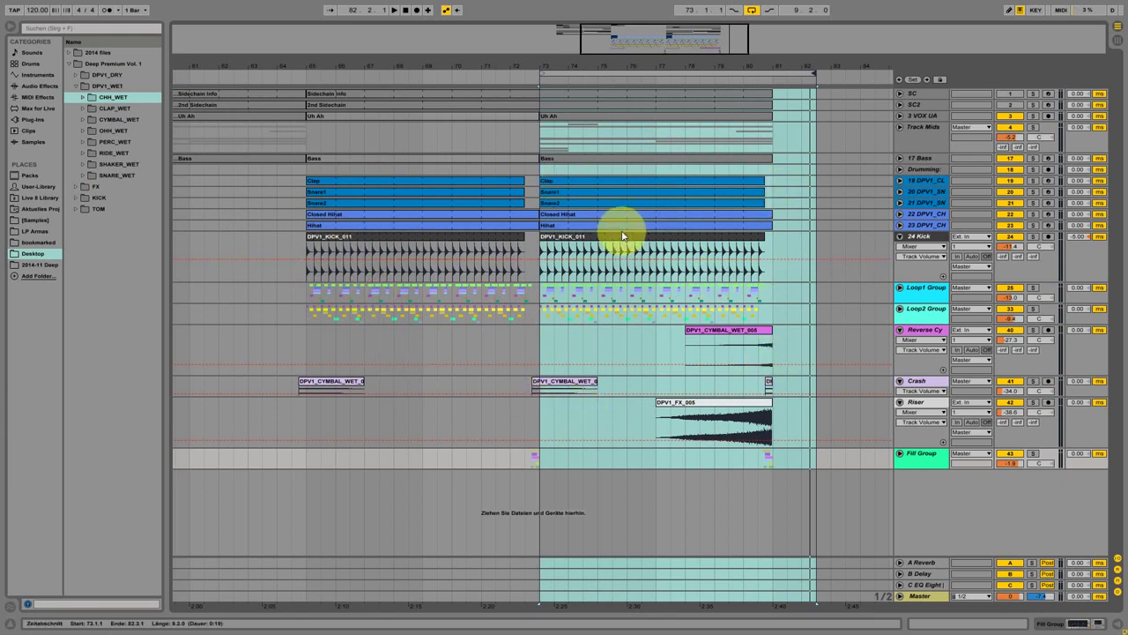
Select the Track Mids group
left_click(929, 132)
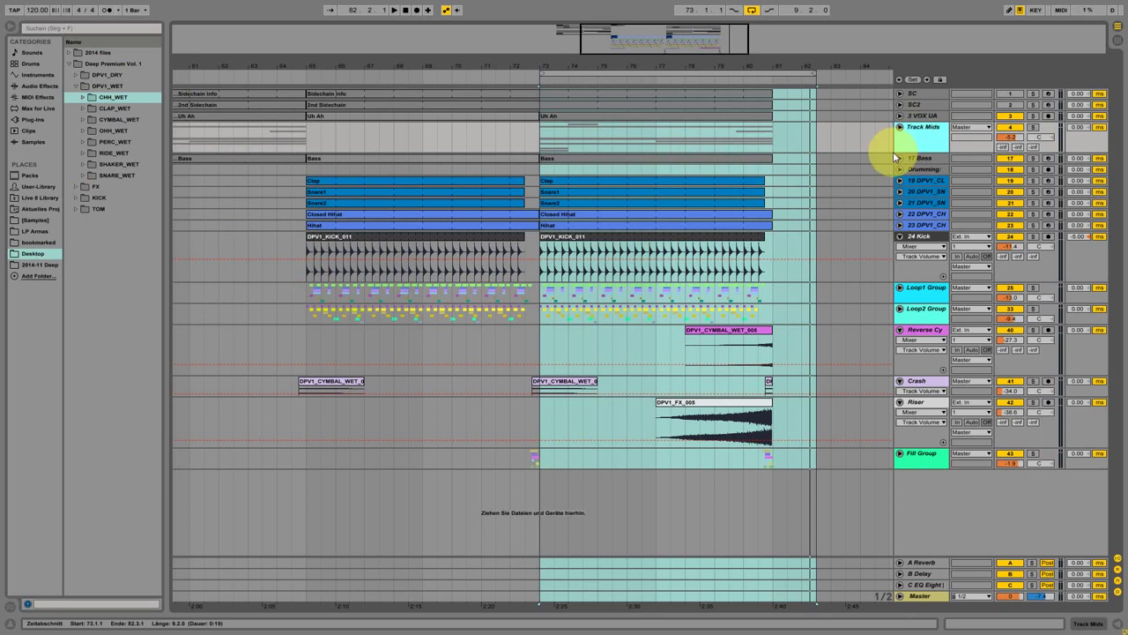